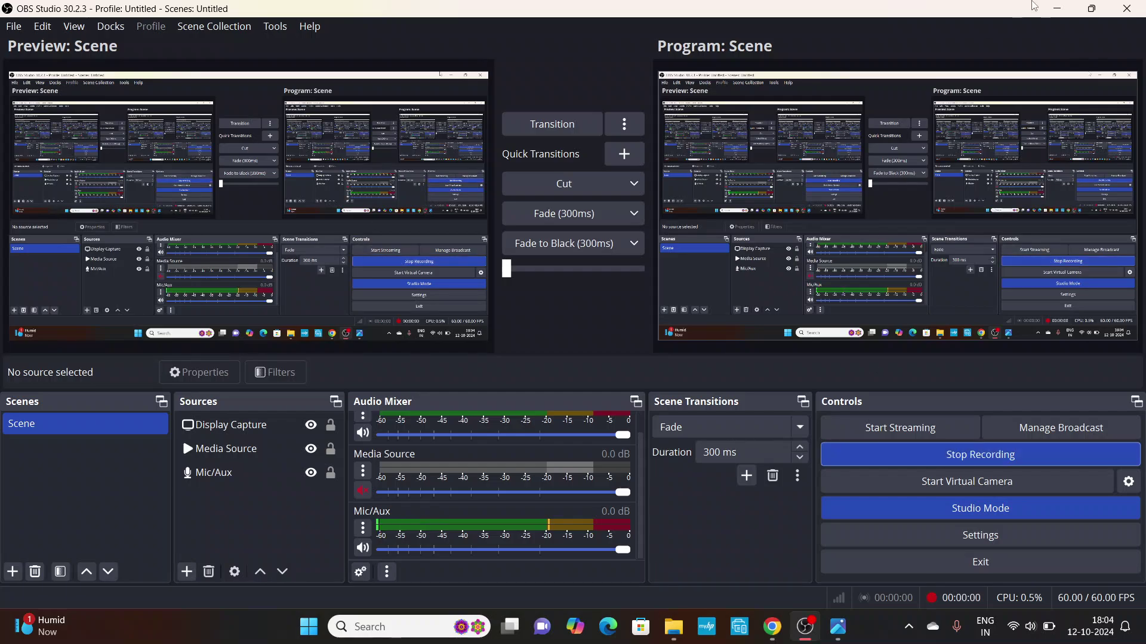
Restore the YouTube IMD gridded-data tutorial in Chrome, then switch to the Climate Research & Services tab.
click(1057, 8)
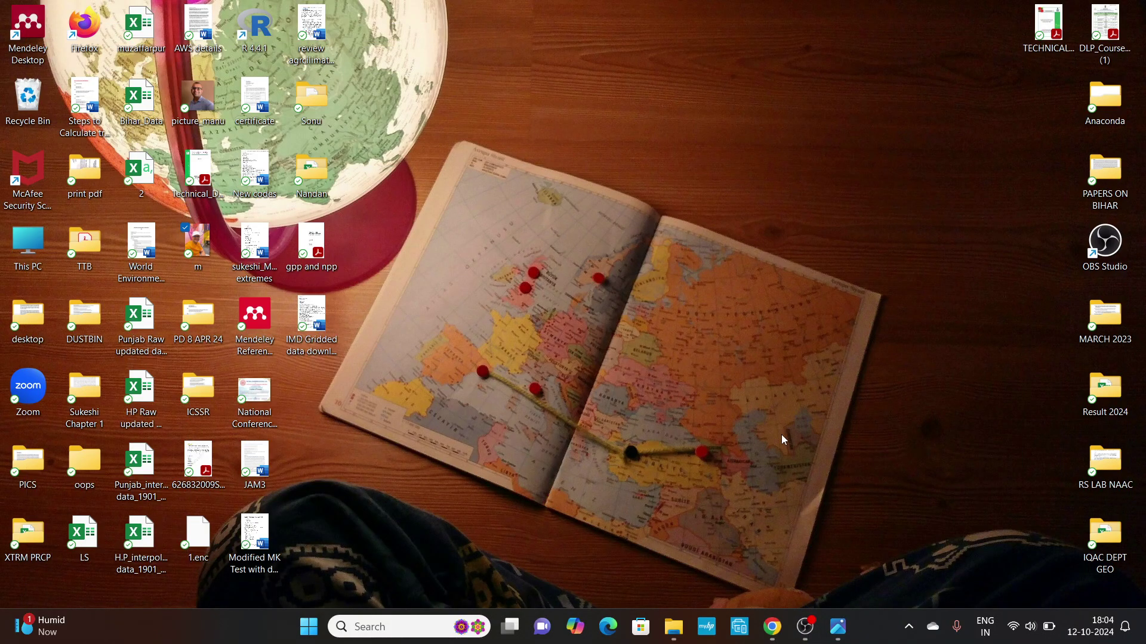
click(772, 626)
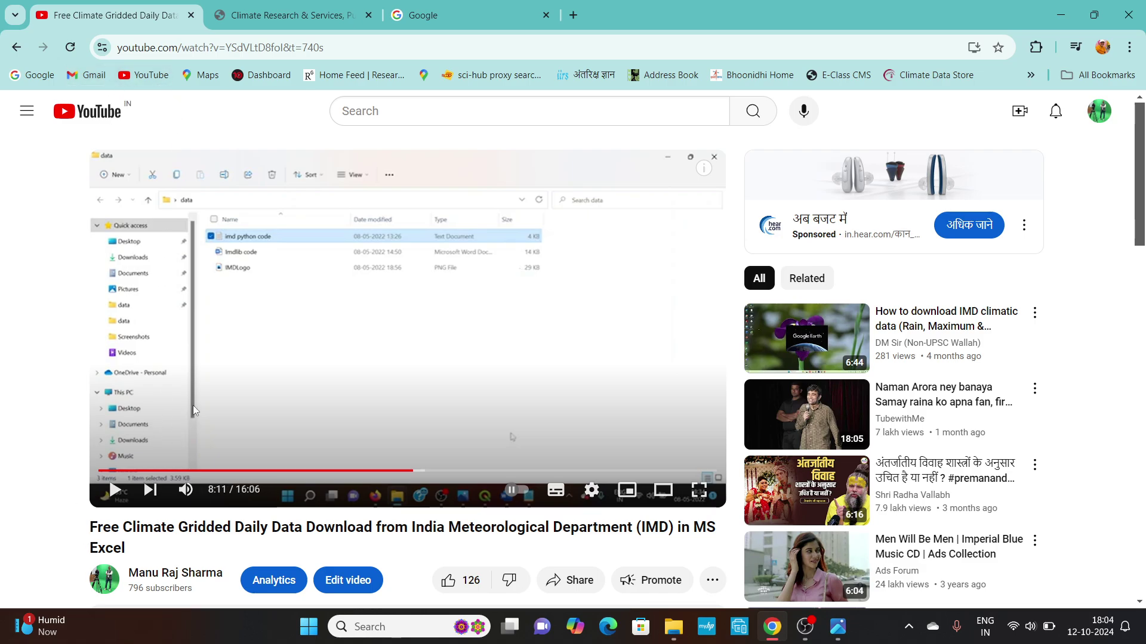
scroll(141, 455, down, 1)
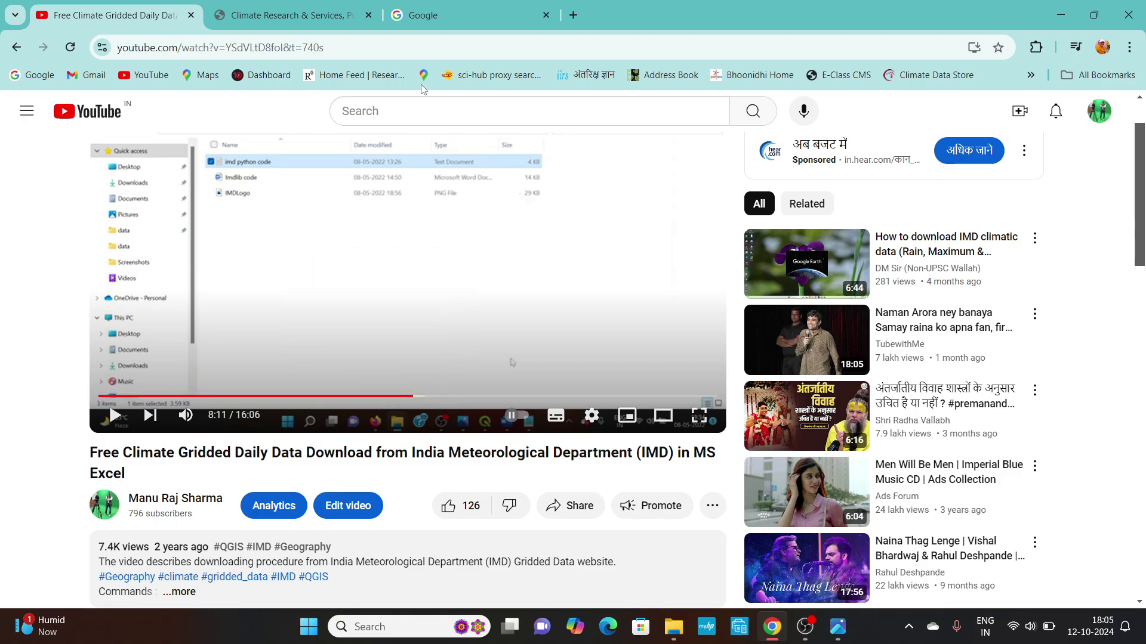
click(296, 13)
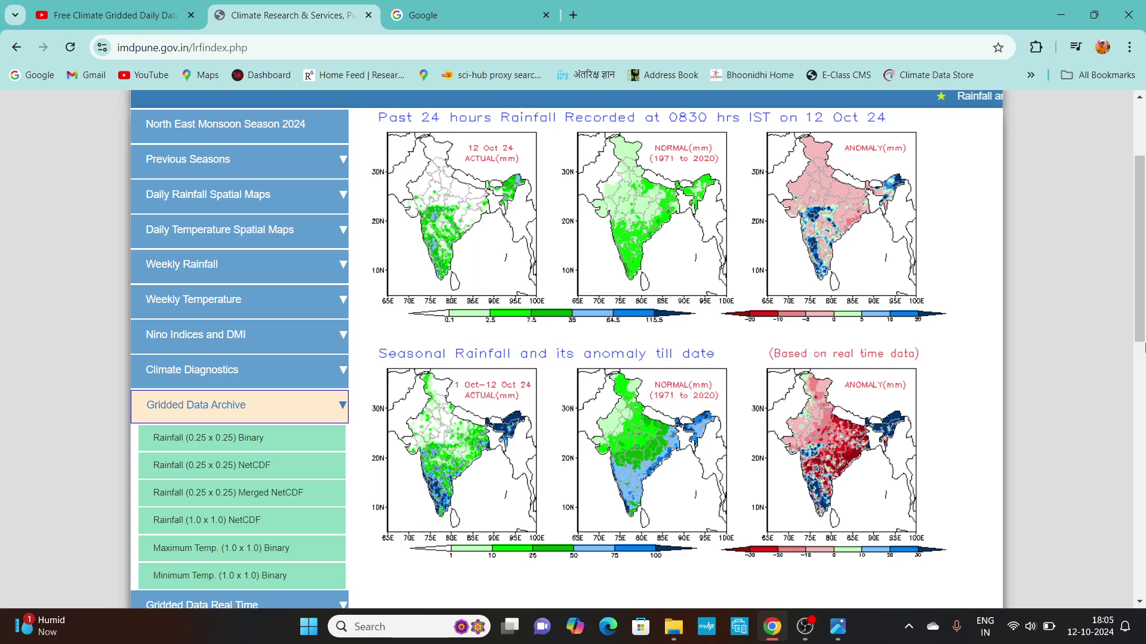
Browse the IMD Pune Gridded Data Archive listings, then return to the YouTube tutorial at 8:11.
scroll(1142, 470, up, 3)
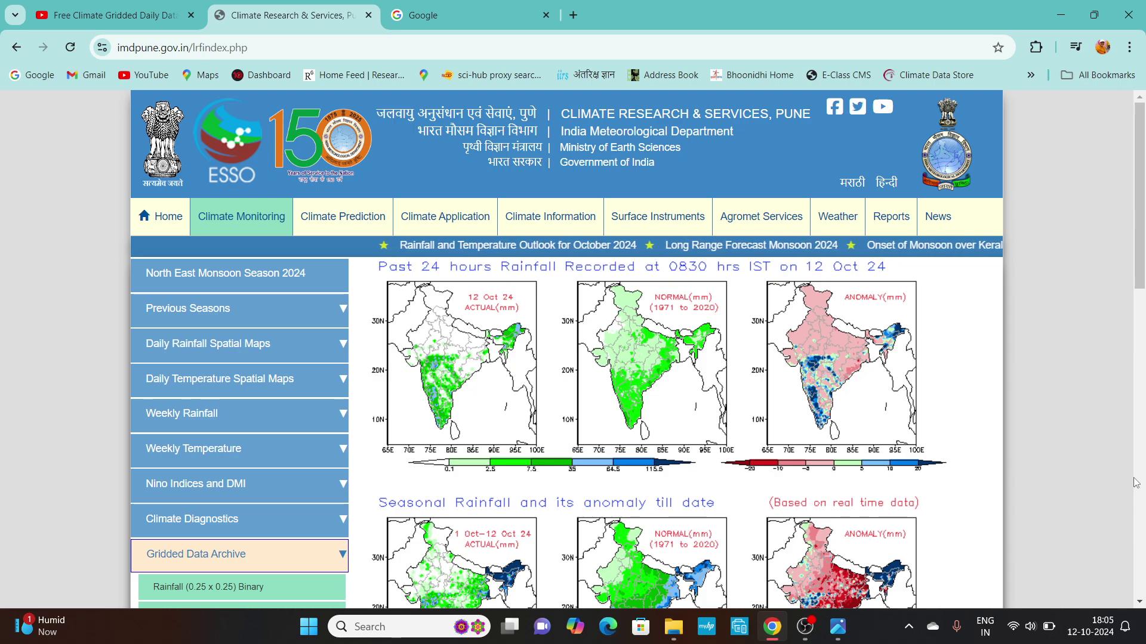
scroll(192, 482, down, 2)
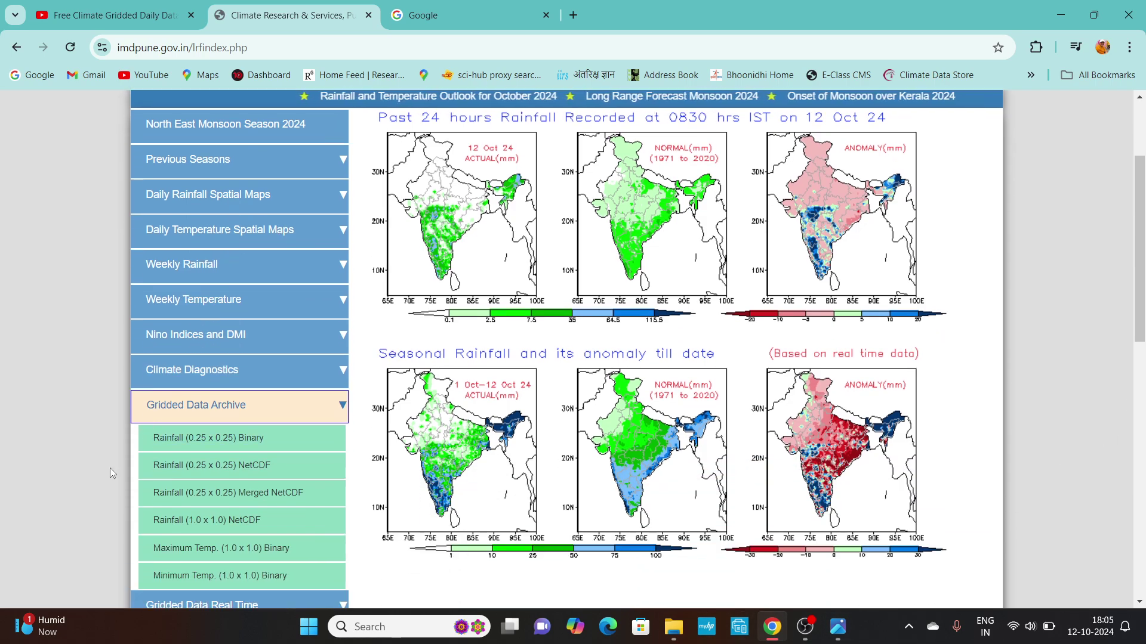
scroll(263, 474, down, 1)
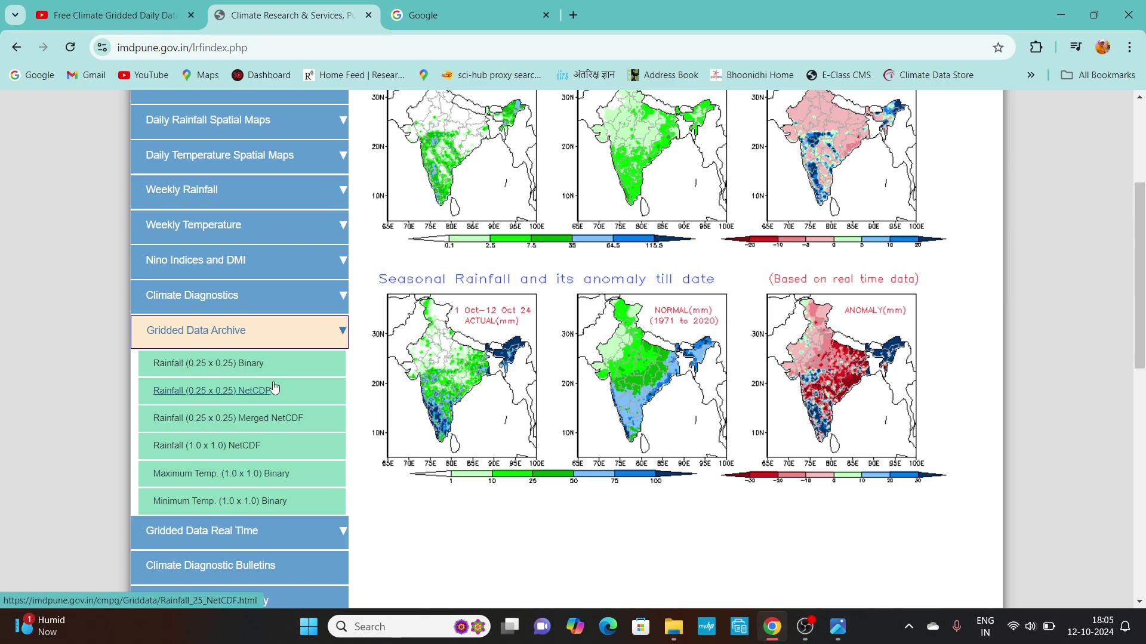
scroll(245, 355, up, 3)
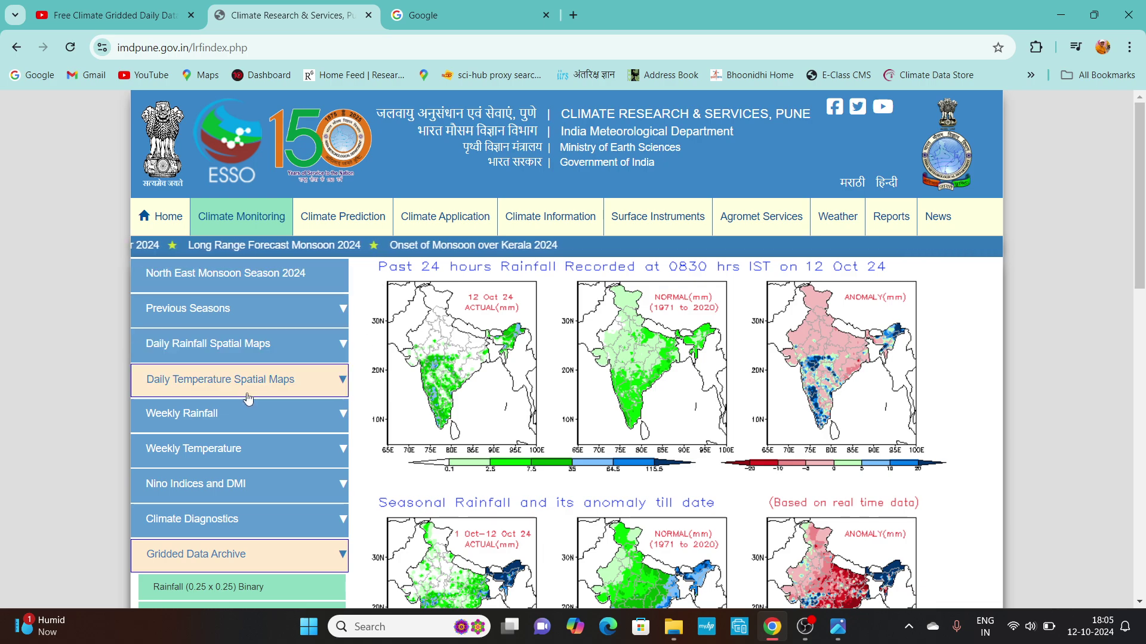
scroll(224, 382, down, 1)
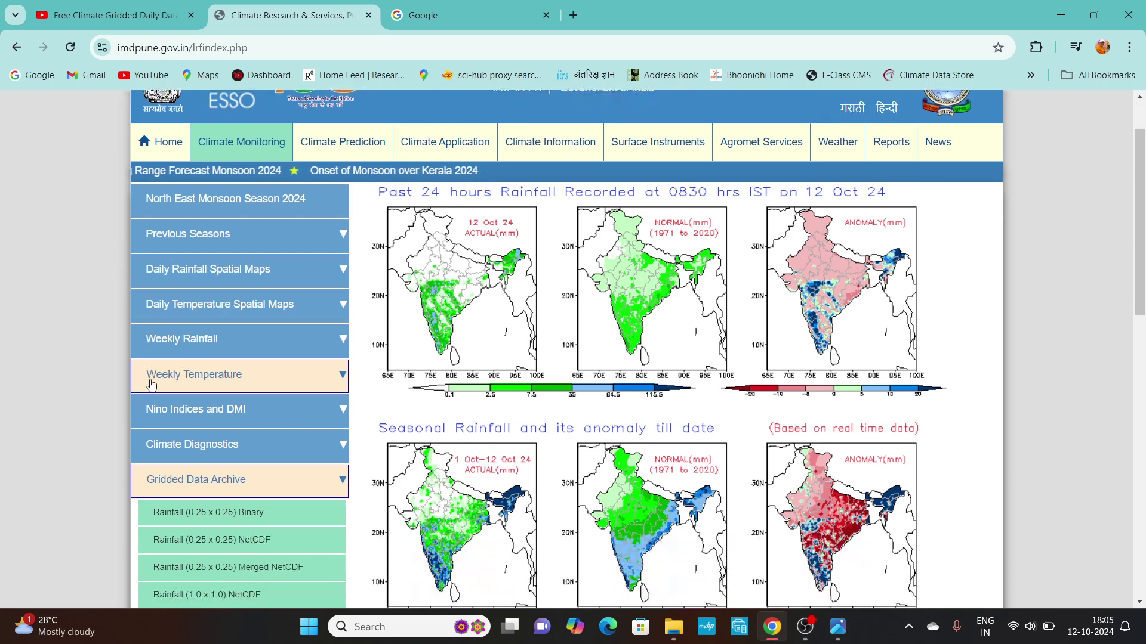
scroll(215, 475, down, 1)
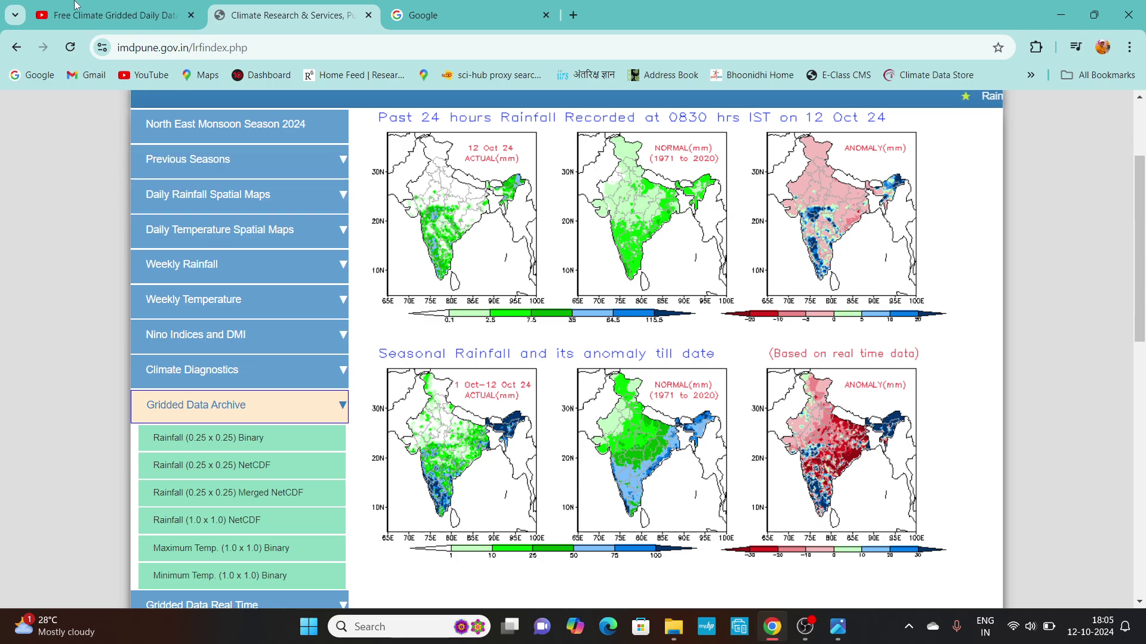
click(113, 14)
scroll(302, 258, up, 2)
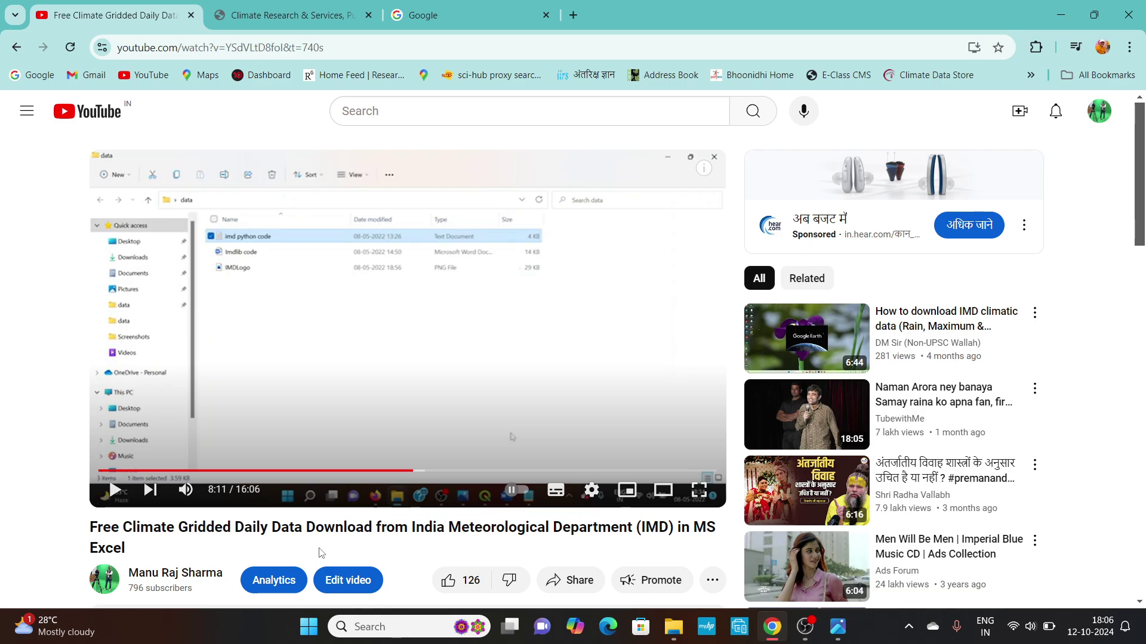
Bring up the IMD Climate Research page again with its rainfall and temperature Gridded Data Archive links visible.
click(807, 639)
click(802, 630)
click(302, 15)
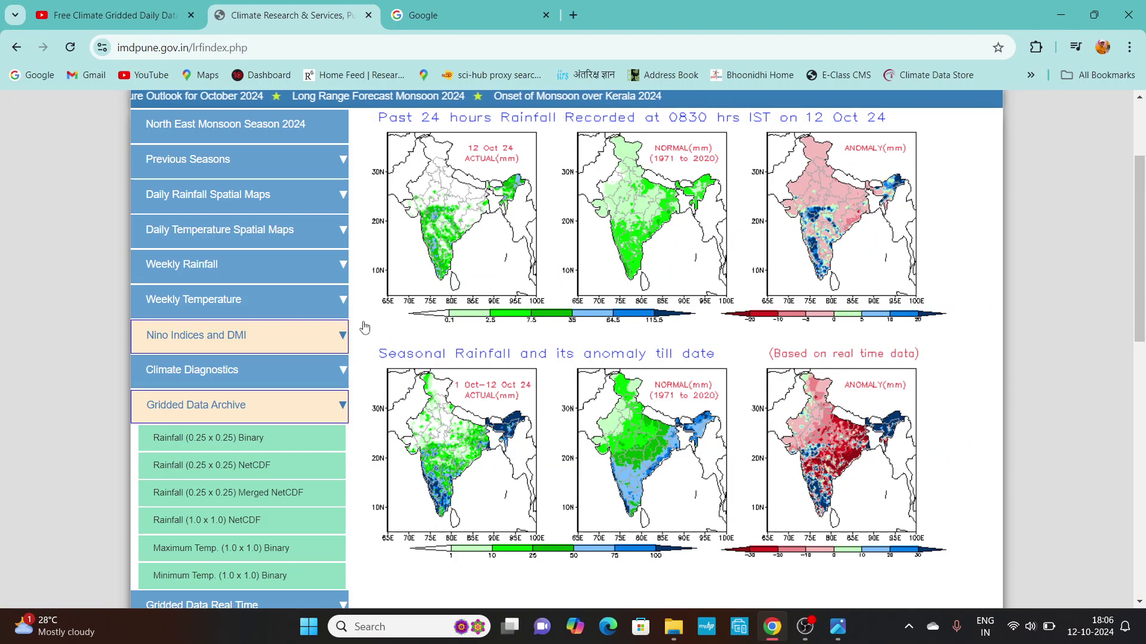
scroll(365, 327, up, 3)
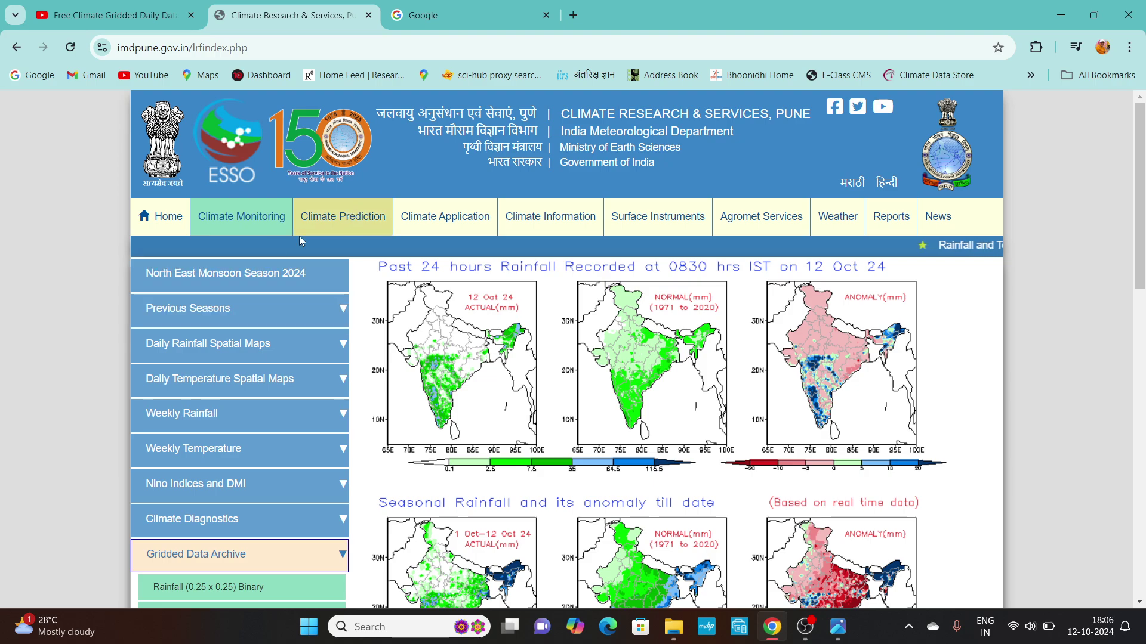
scroll(265, 314, down, 3)
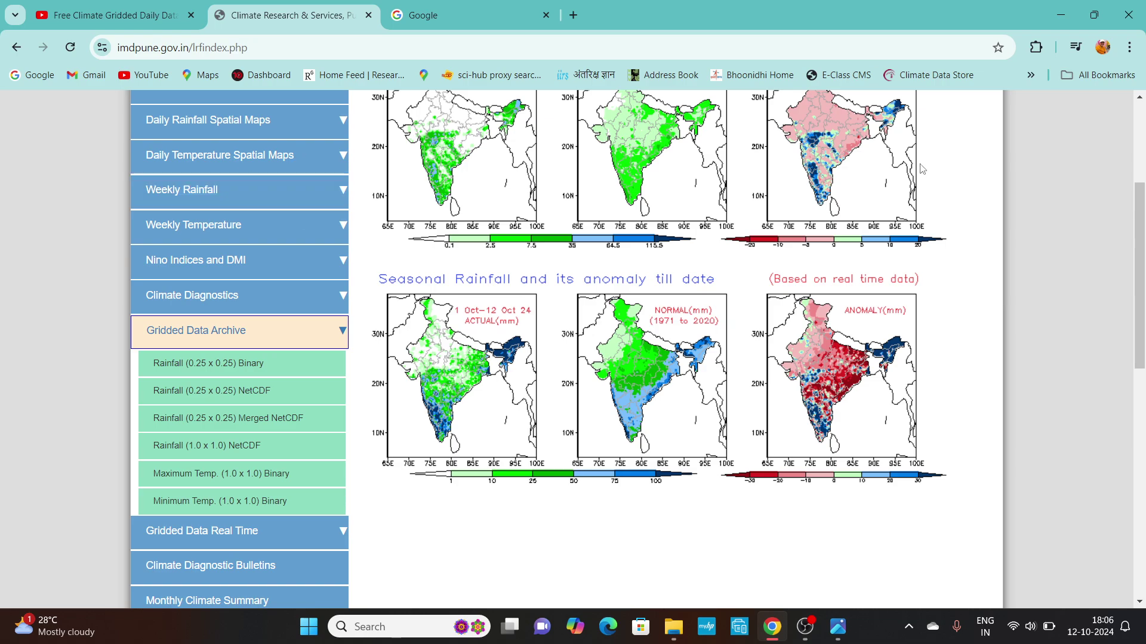
scroll(922, 169, up, 4)
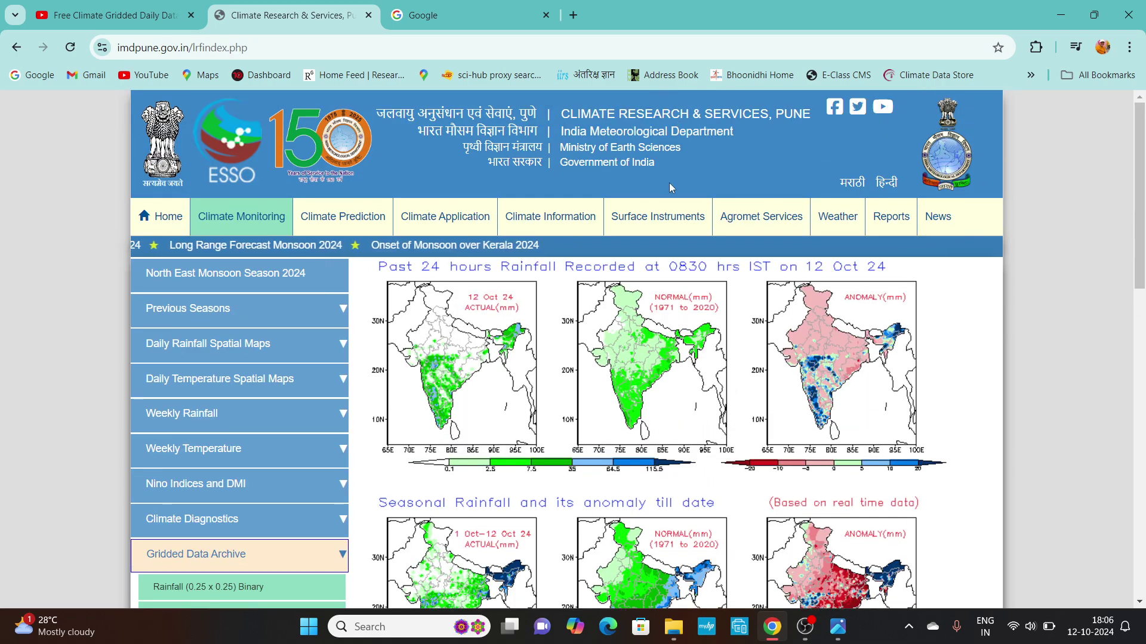
scroll(473, 358, down, 1)
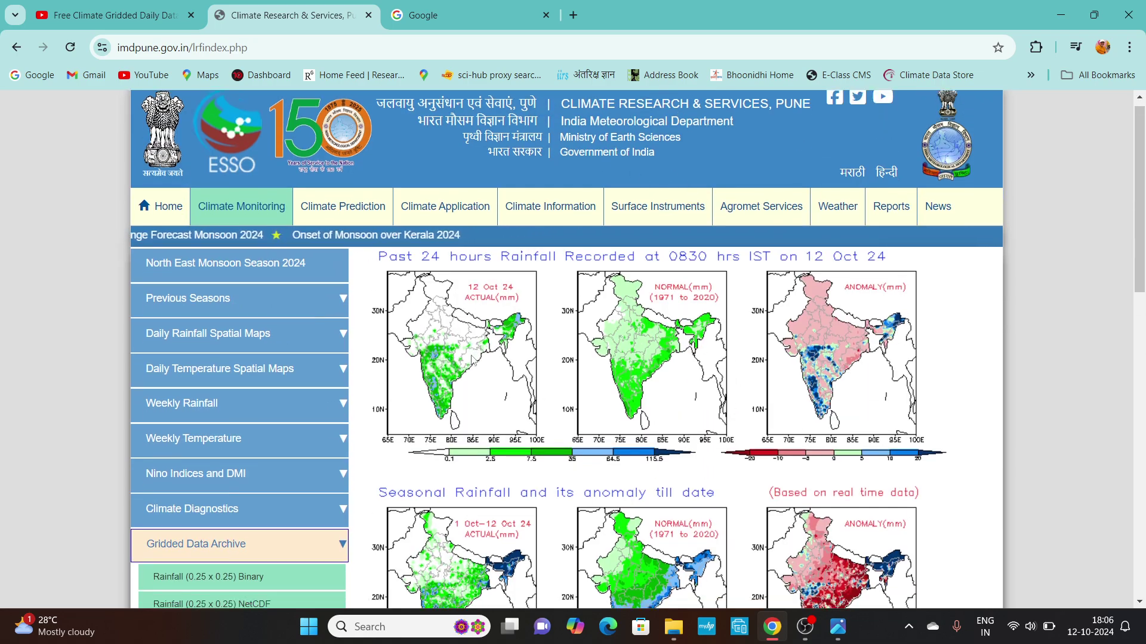
scroll(473, 358, down, 2)
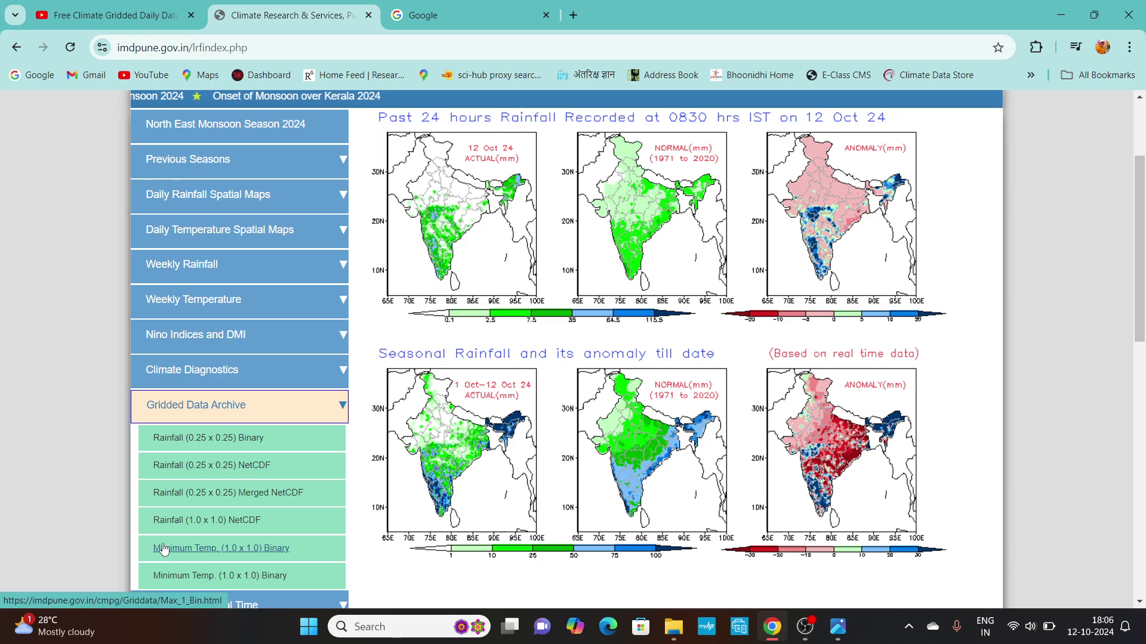
Download the 2023 Minimum Temp. (1.0 x 1.0) Binary file from IMD Pune.
click(161, 576)
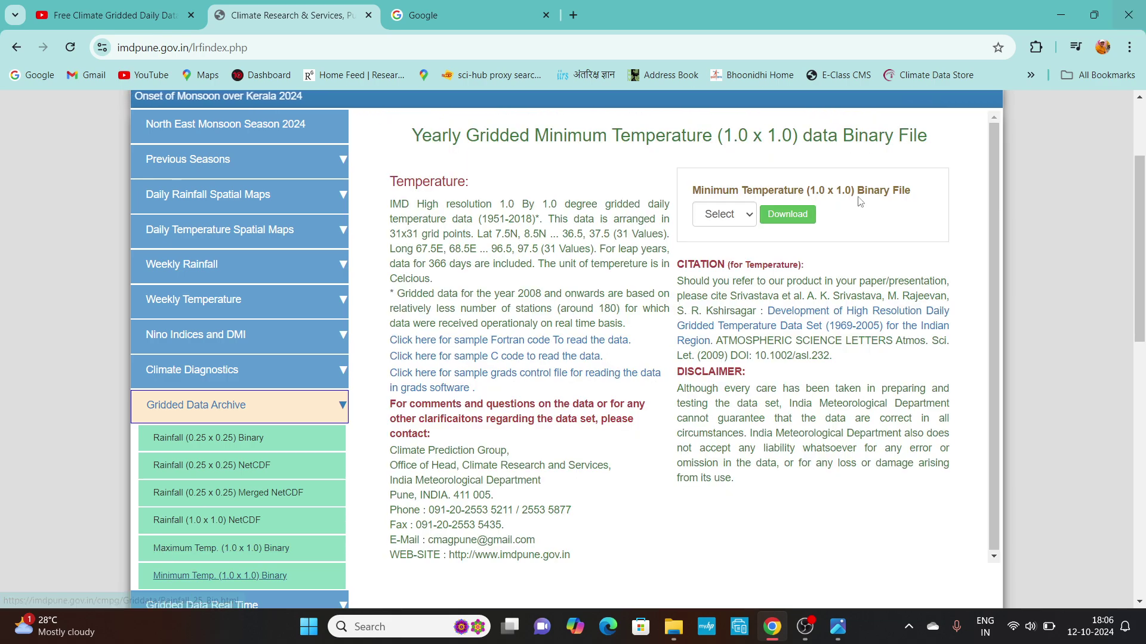
click(746, 219)
drag(754, 251, 765, 524)
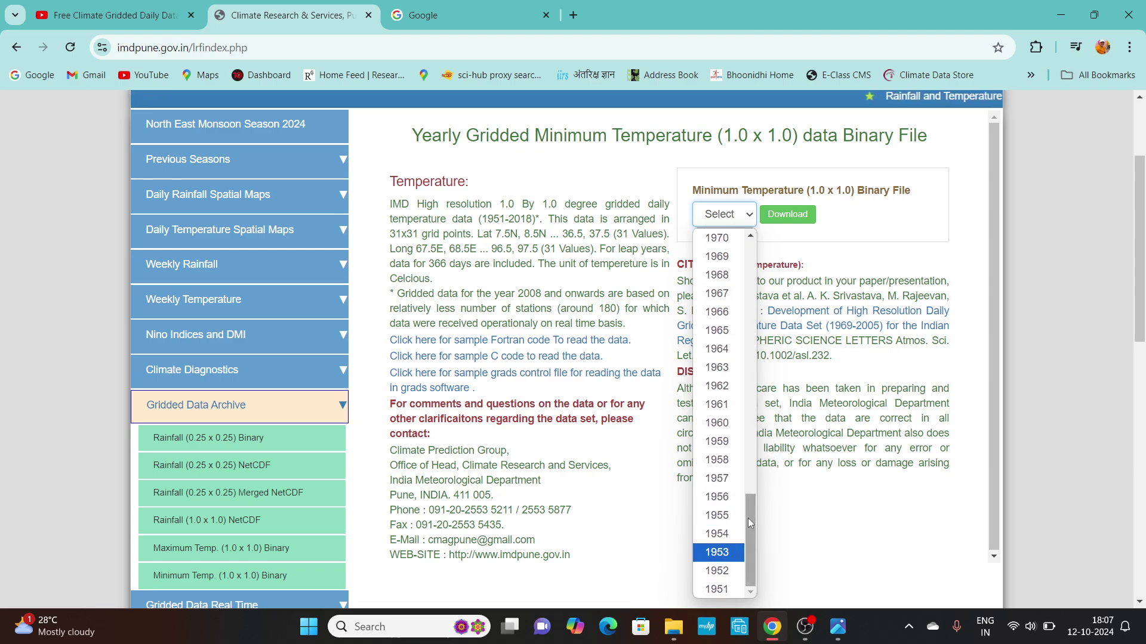
drag(751, 519, 751, 266)
click(718, 276)
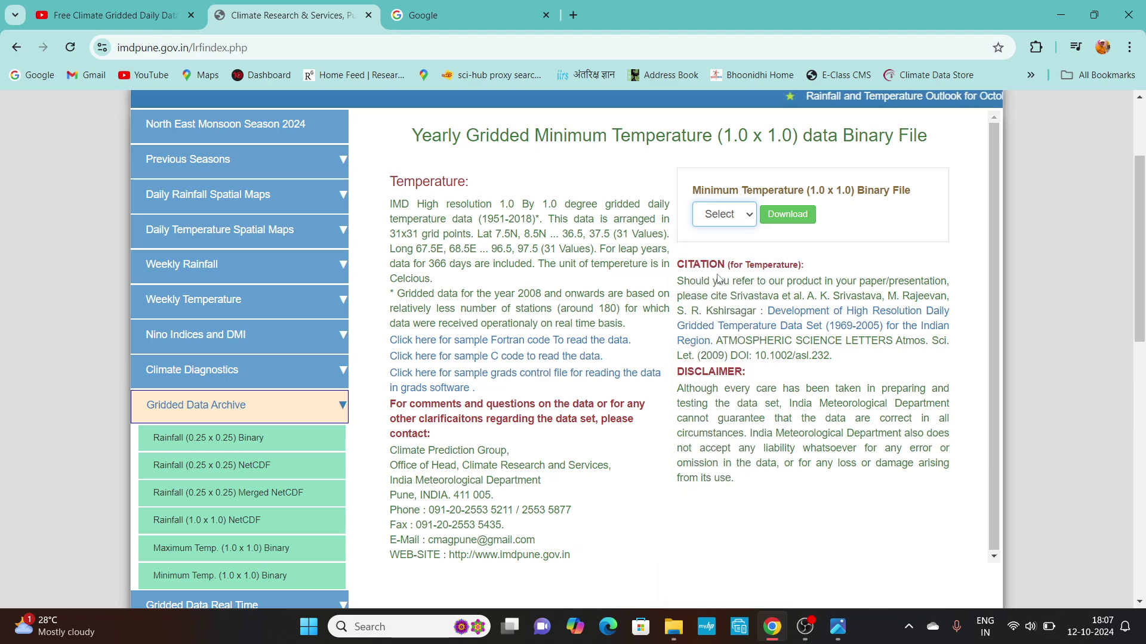
click(788, 214)
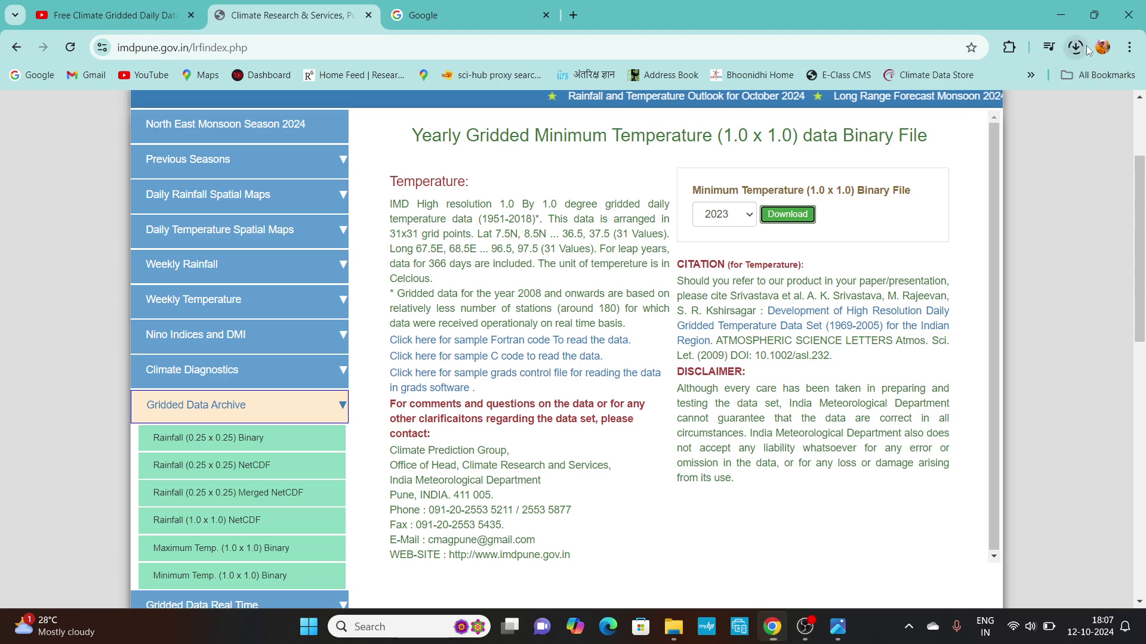
Confirm Mintemp_MinT_2023.GRD (1,370 KB) in download history, then go to the Google tab.
click(1078, 48)
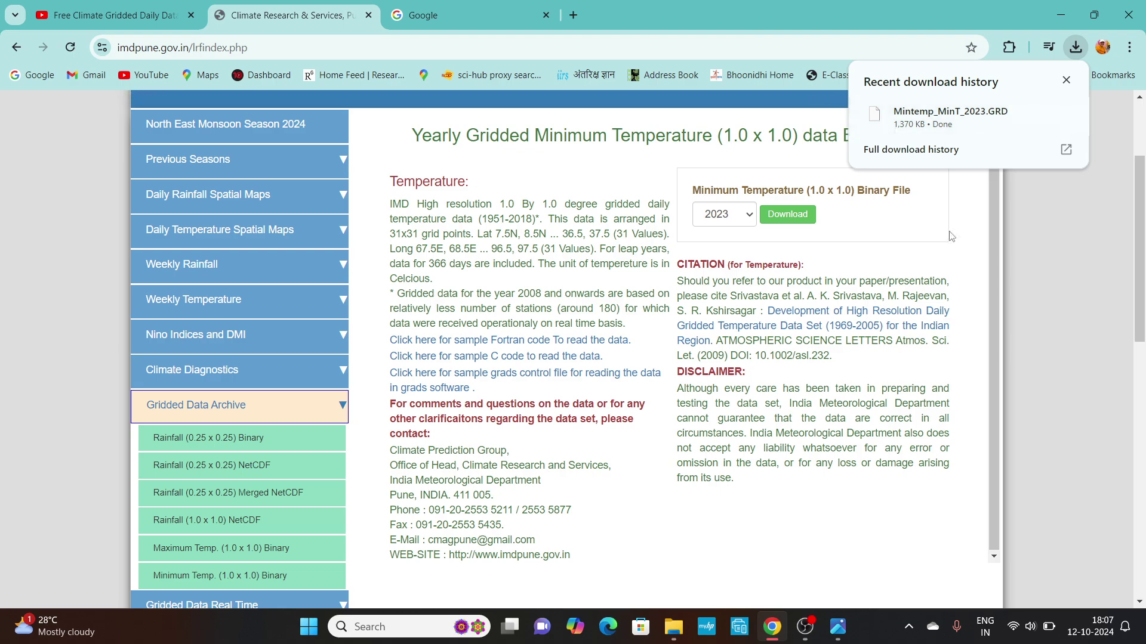
click(831, 526)
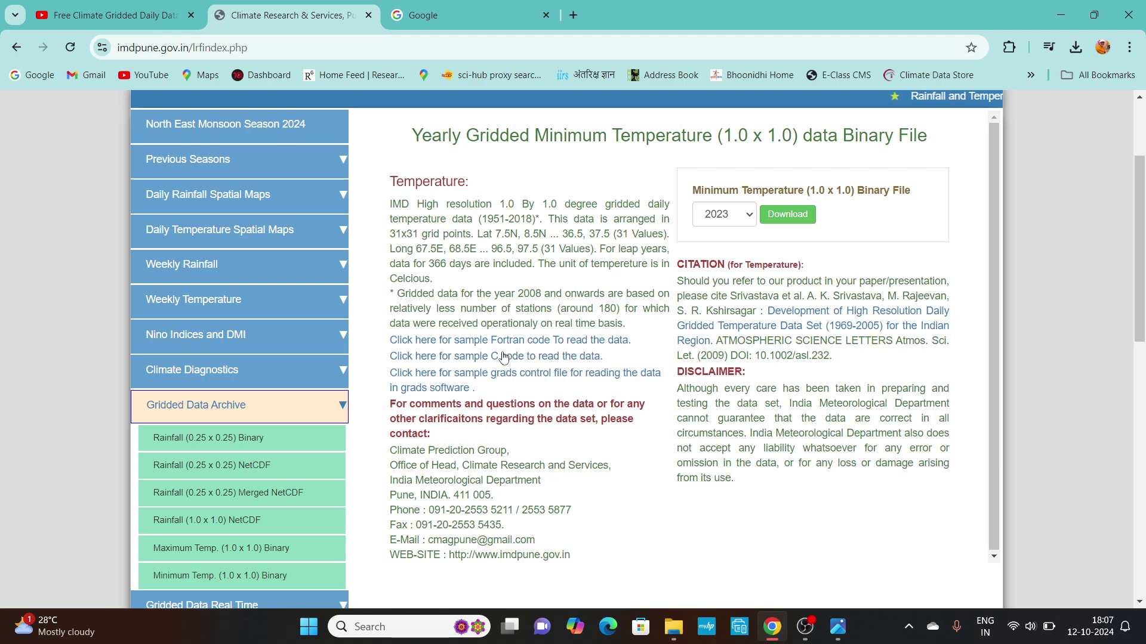
click(461, 11)
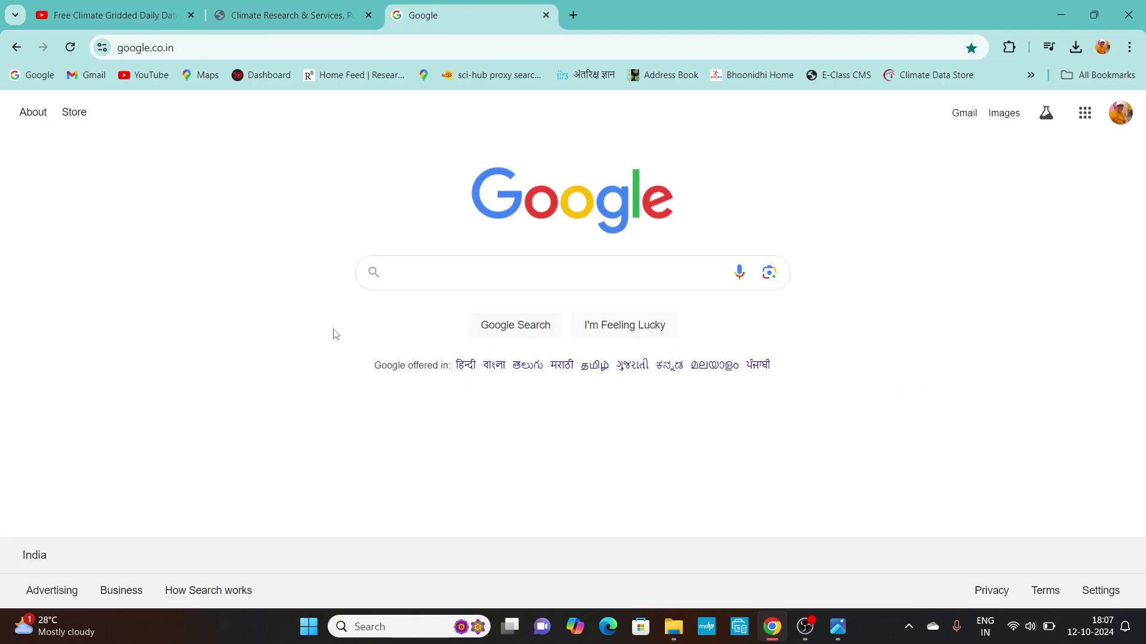
Search Google for 'anaconda' and look over the anaconda.com home page.
click(415, 273)
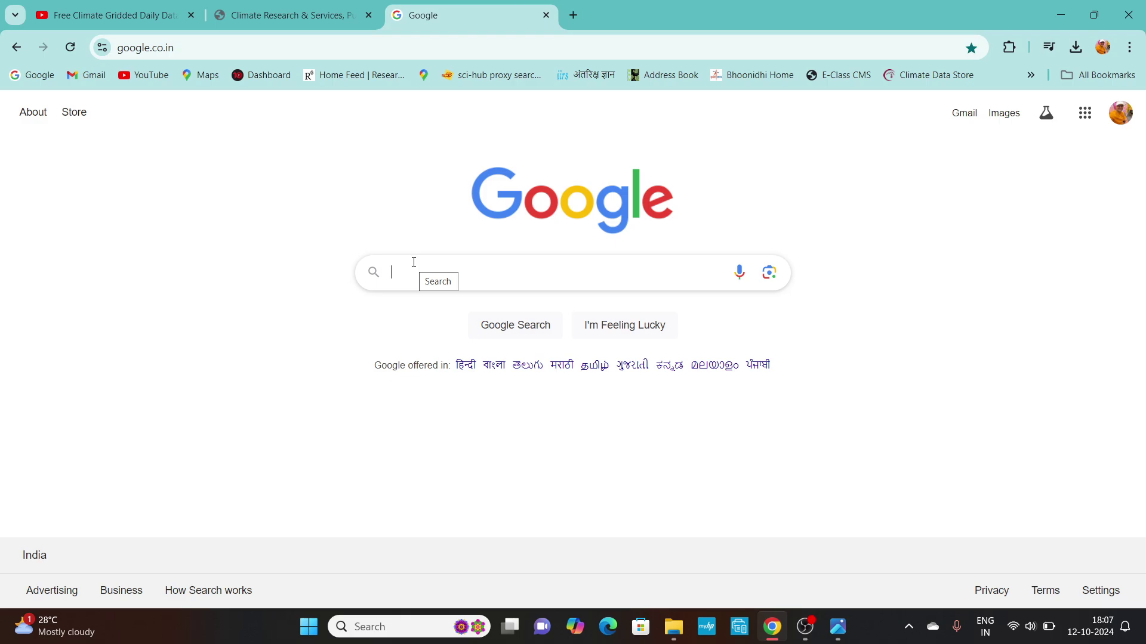
text(anaconda)
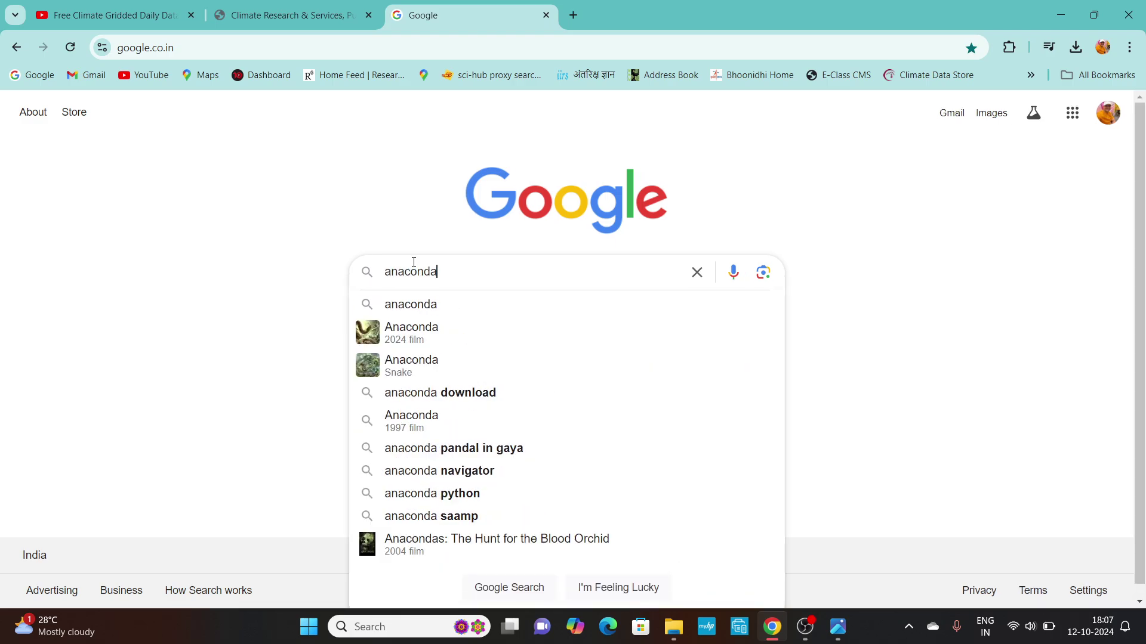
click(408, 304)
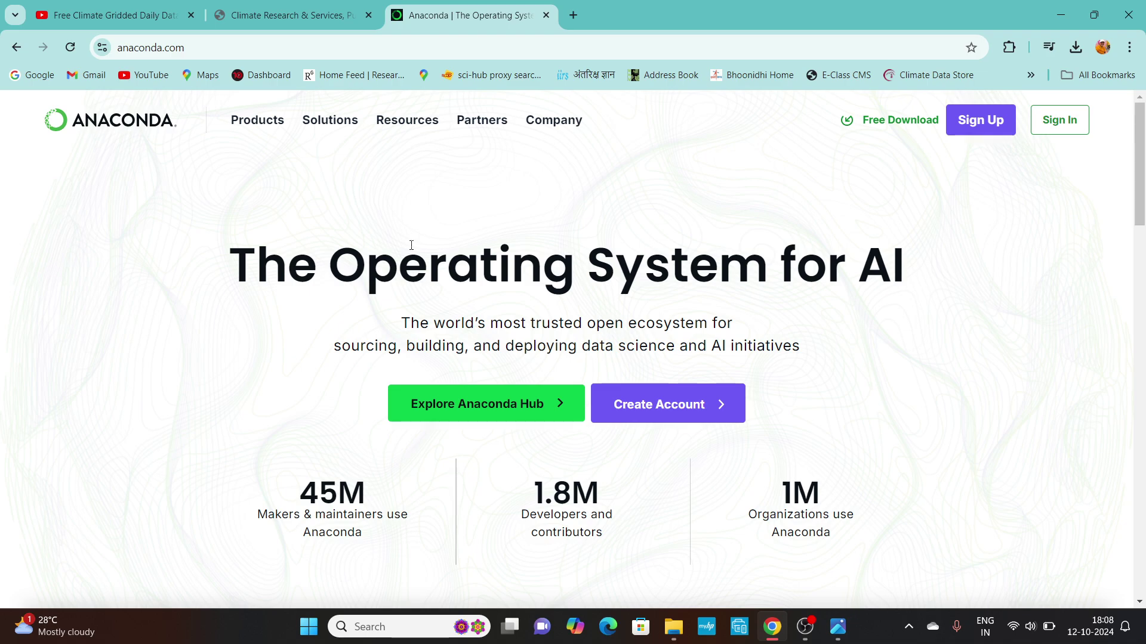
scroll(417, 391, down, 3)
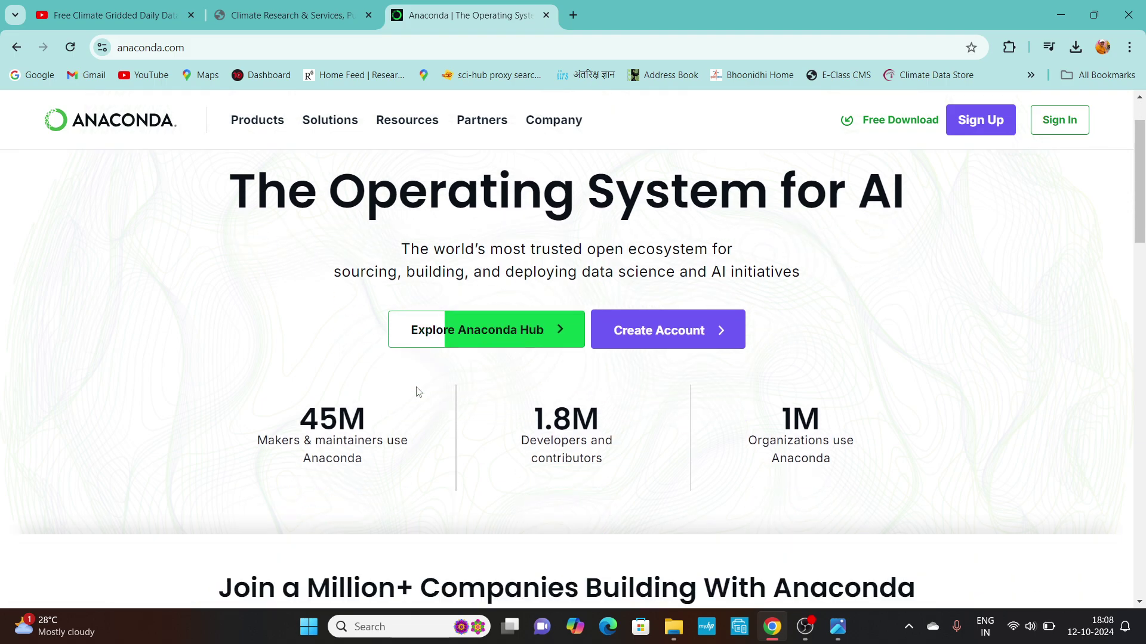
scroll(597, 370, down, 4)
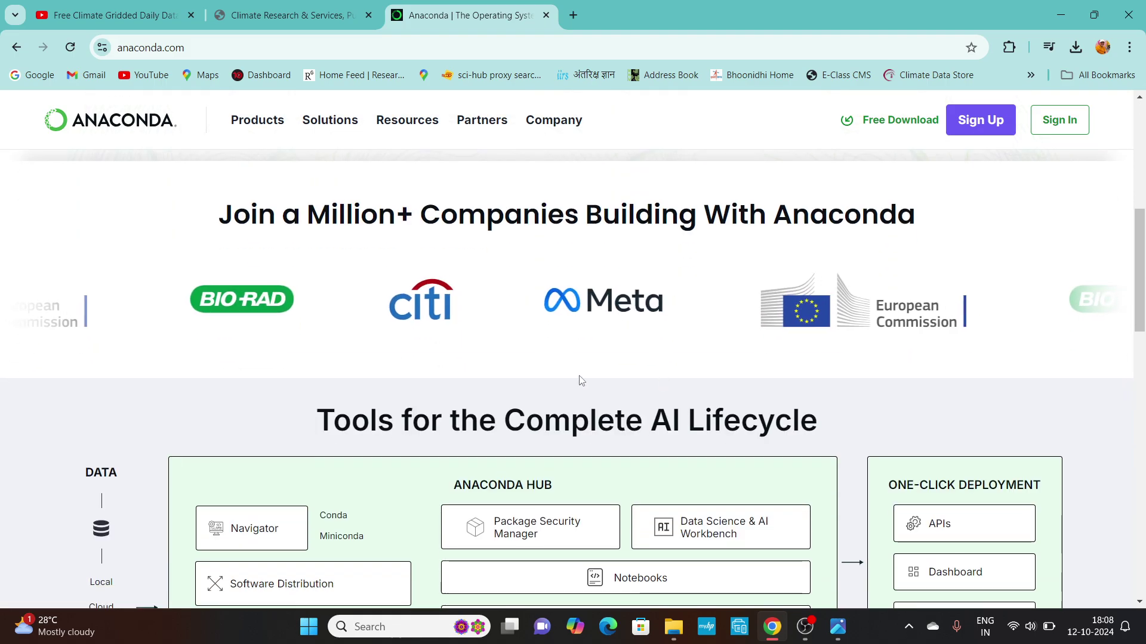
scroll(127, 323, up, 8)
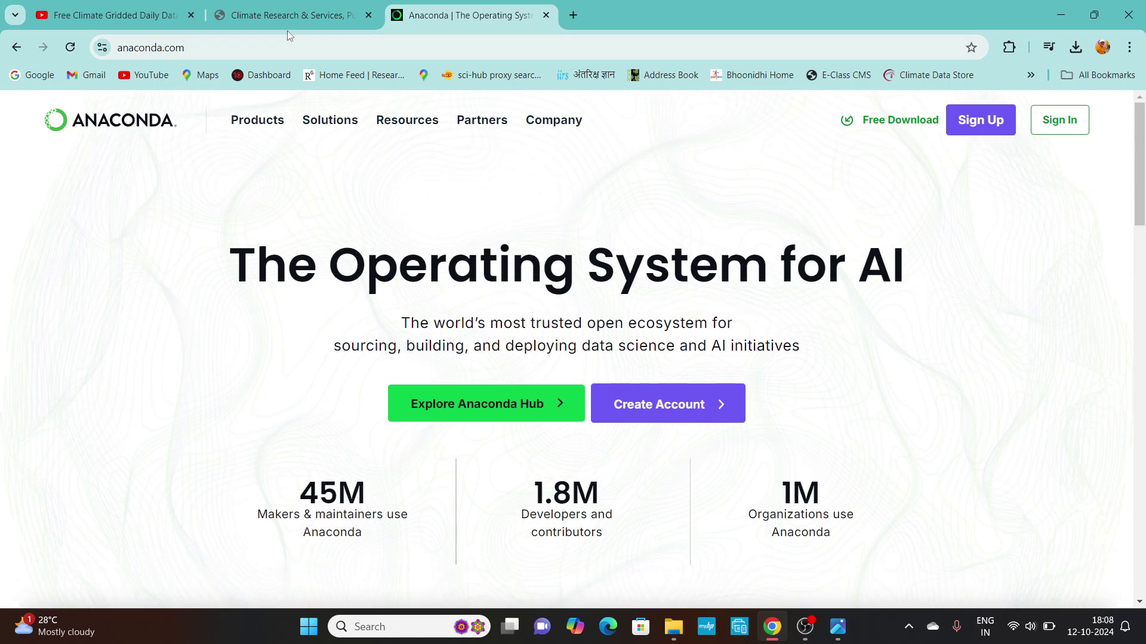
click(305, 631)
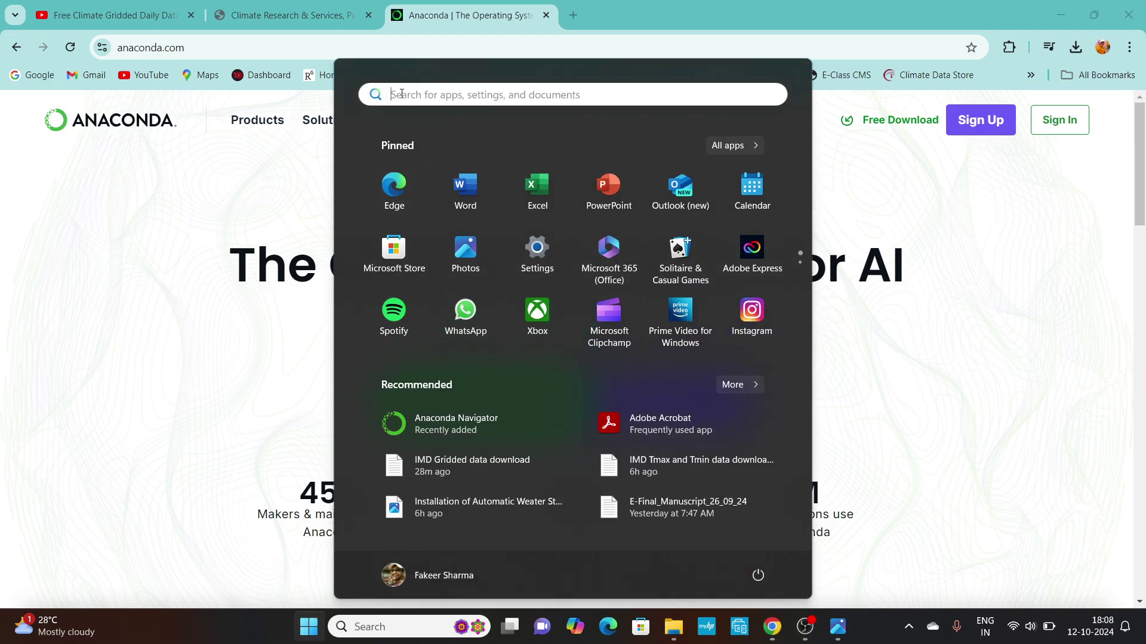
Launch Anaconda Navigator from the Start search and minimize Chrome while it loads.
text(anacon)
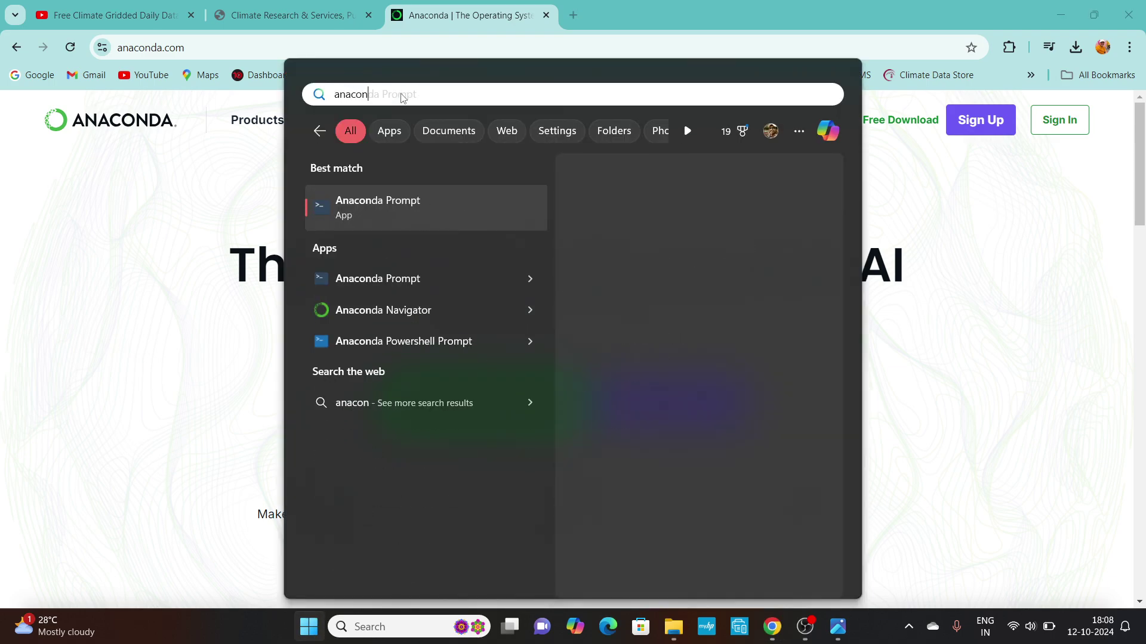
text(d)
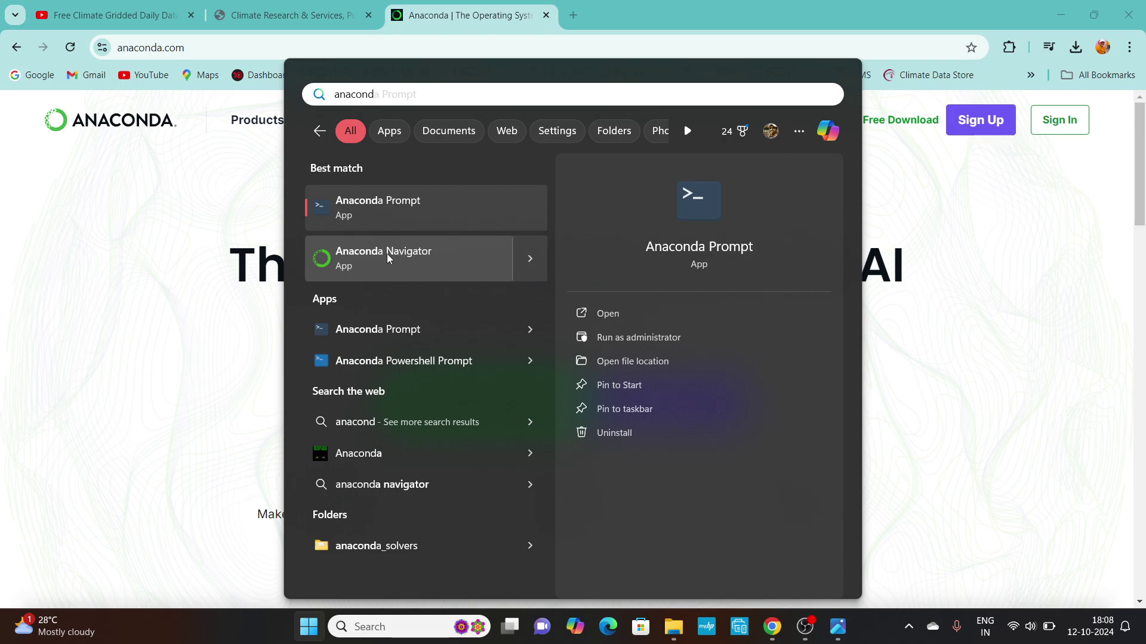
click(388, 257)
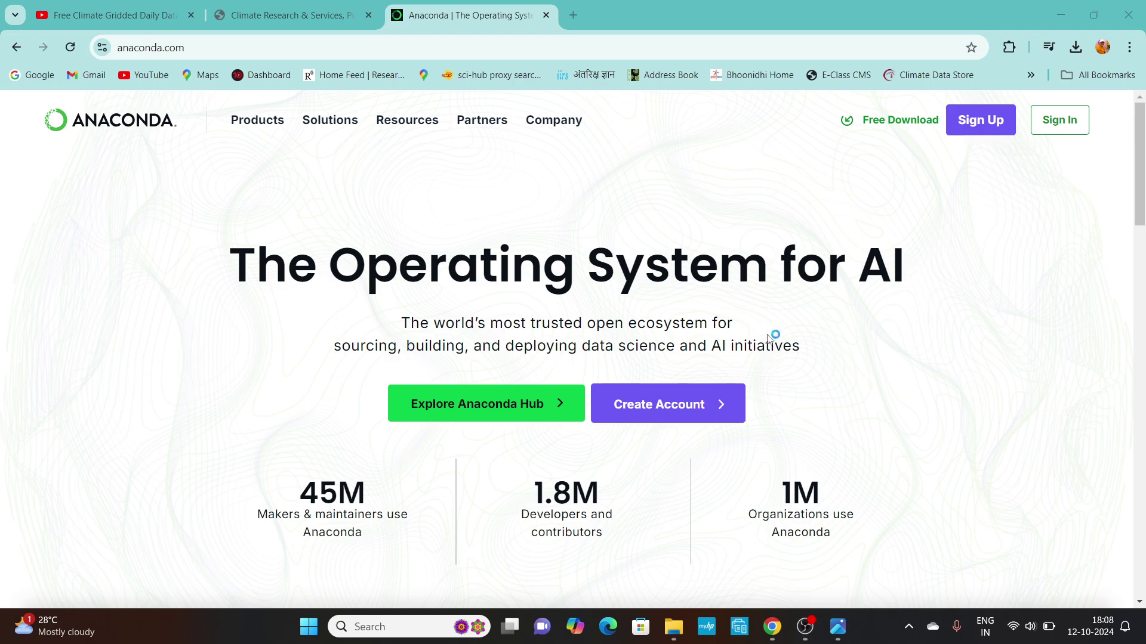
click(1059, 13)
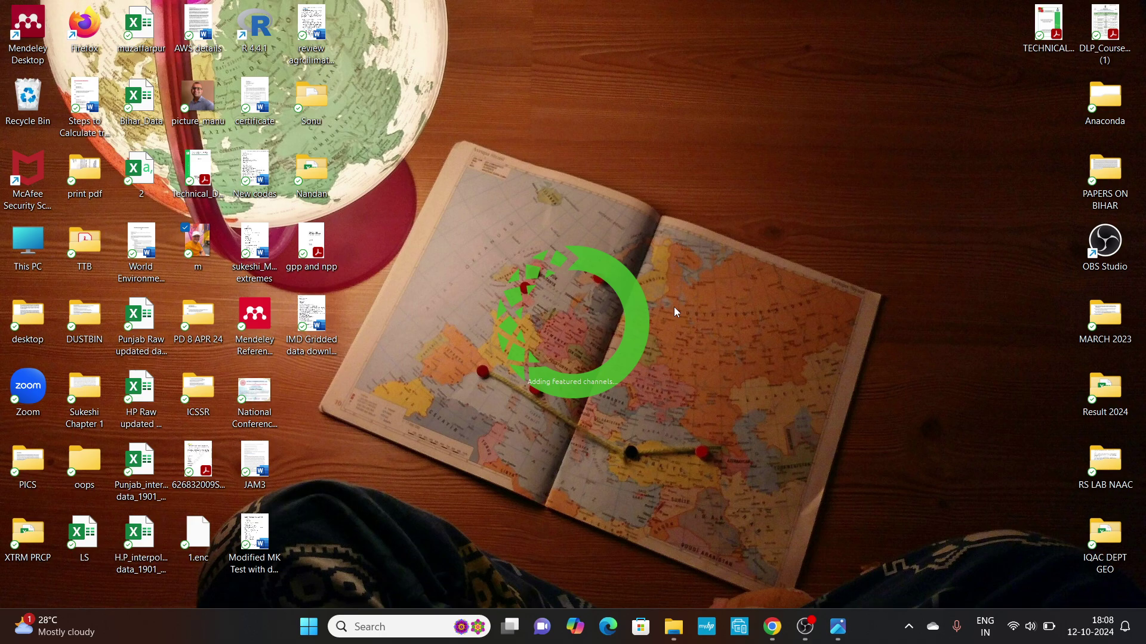
Restore the Bihar map HPSC0258 (2).jpg in Photos, fitted at 29%.
click(838, 625)
scroll(257, 301, up, 2)
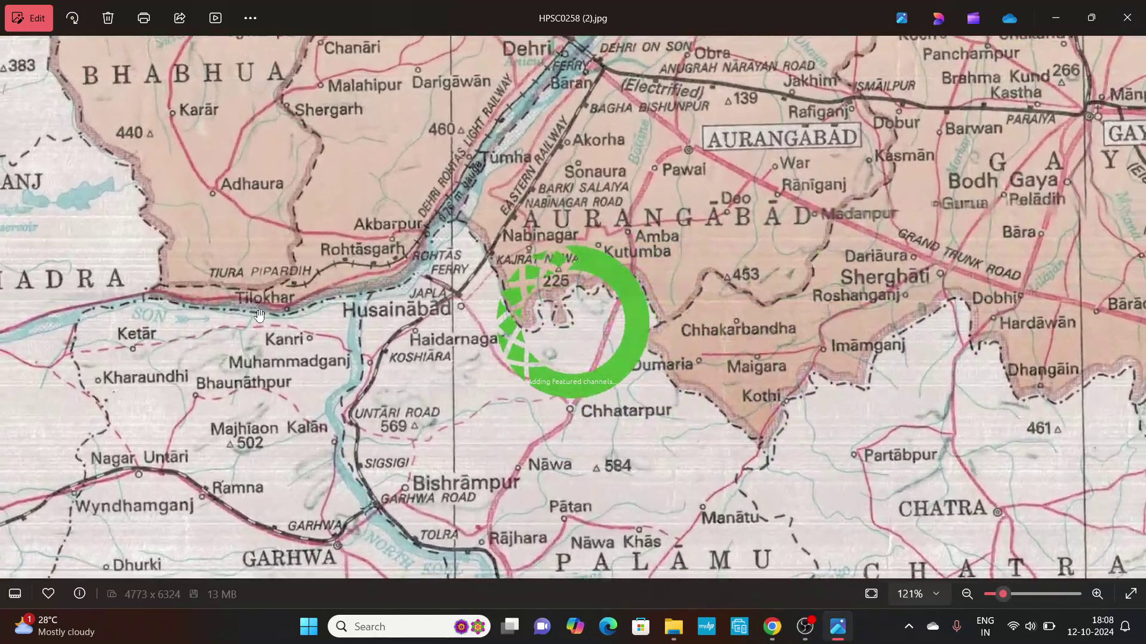
scroll(797, 154, down, 5)
scroll(798, 154, up, 5)
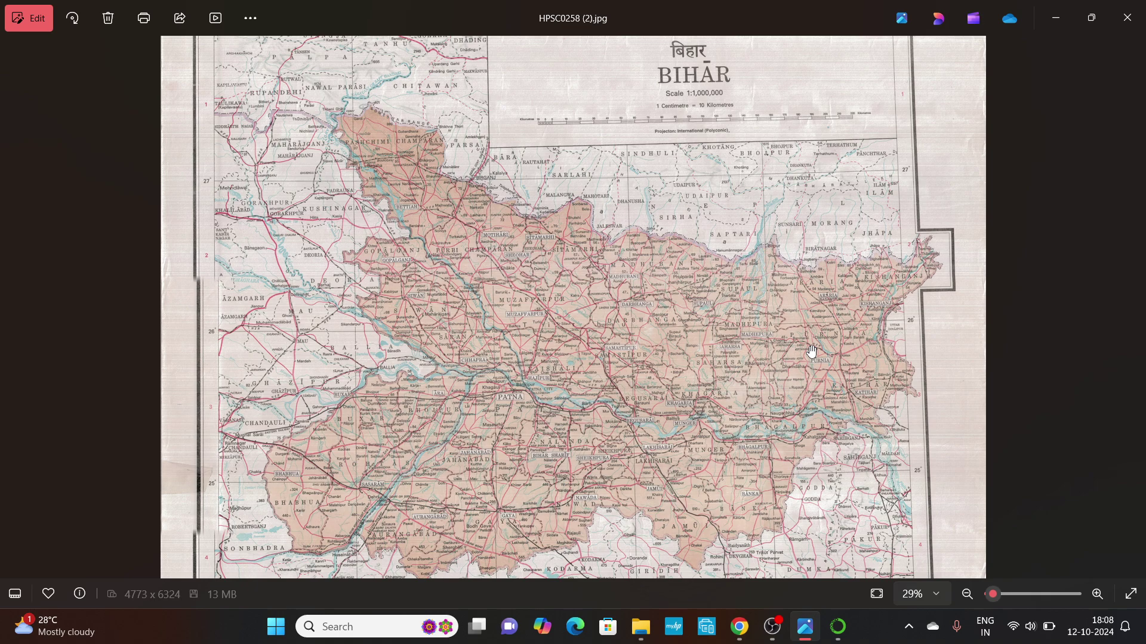
scroll(587, 241, up, 3)
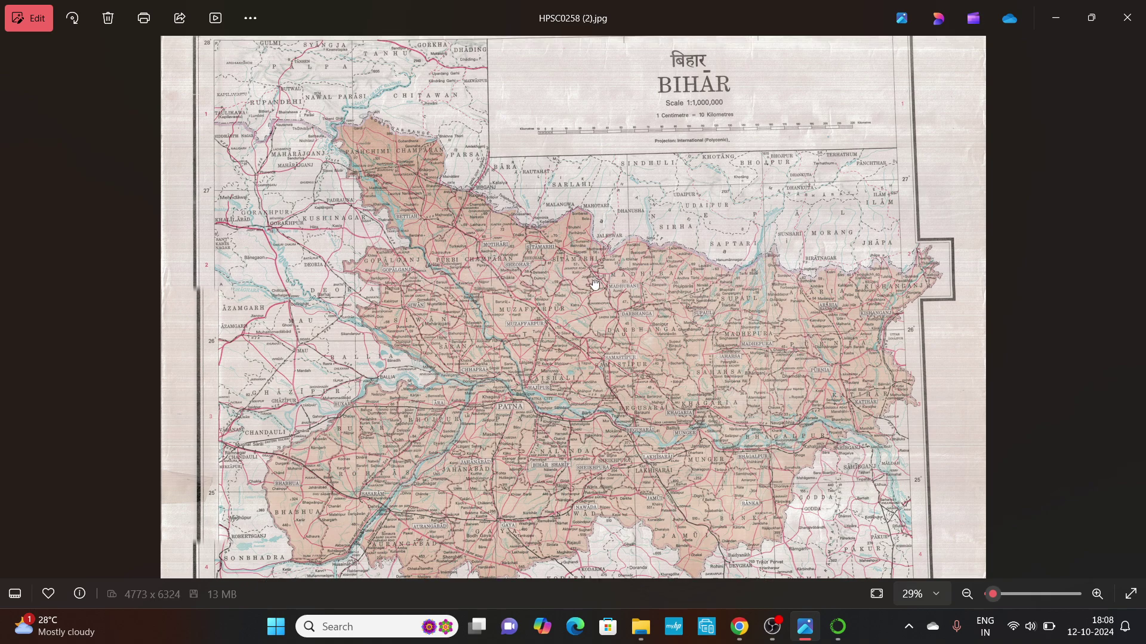
scroll(618, 406, down, 5)
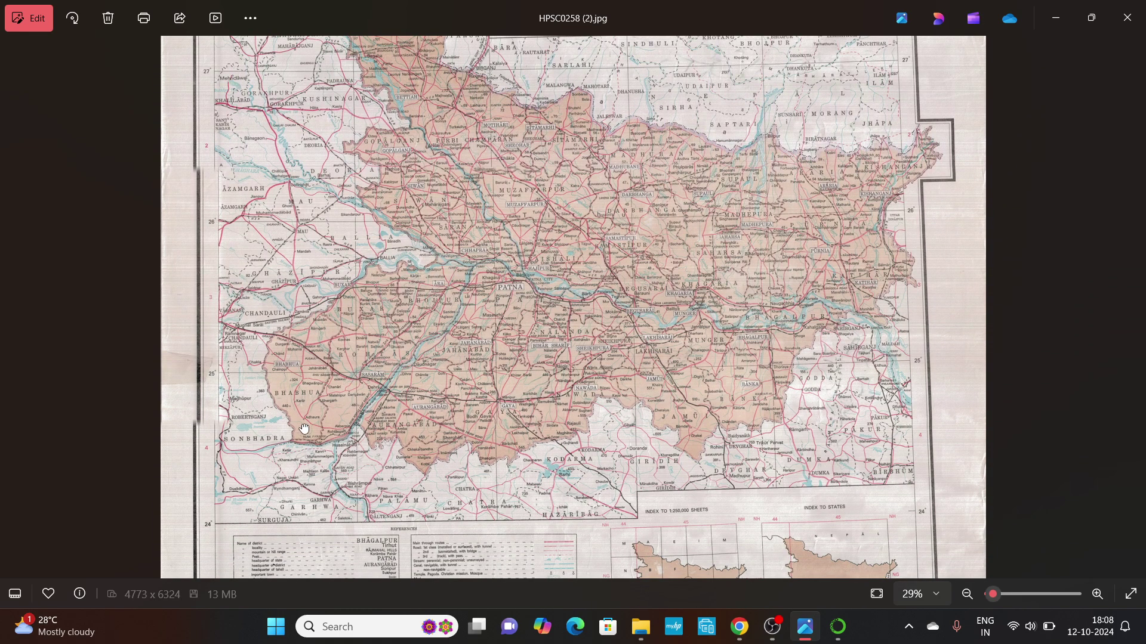
scroll(251, 411, down, 3)
scroll(199, 400, up, 1)
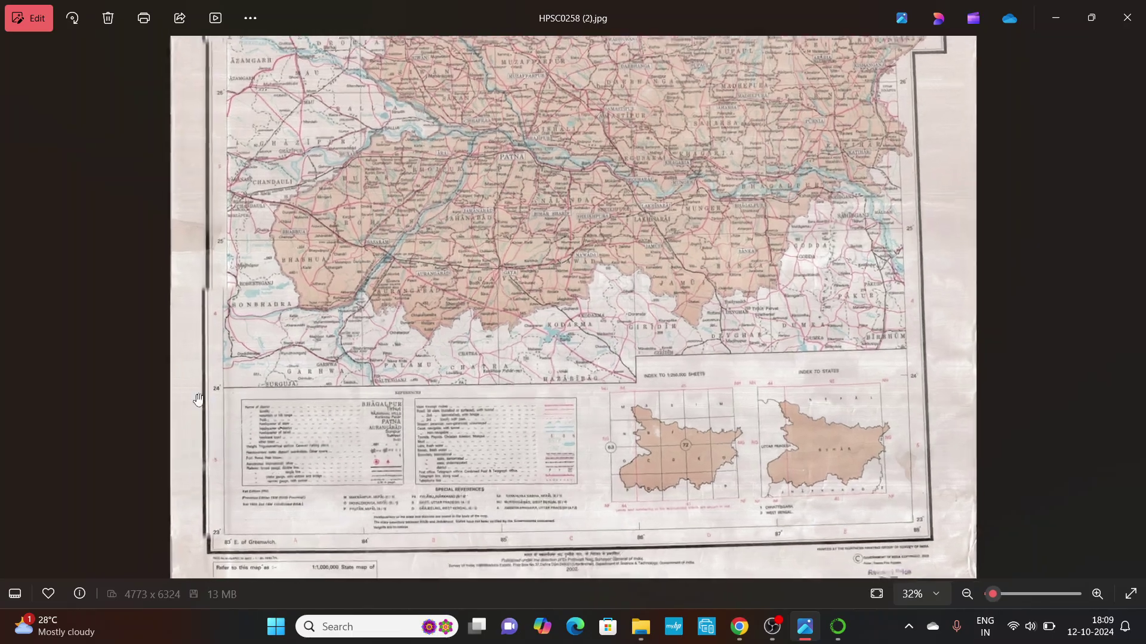
scroll(198, 399, up, 3)
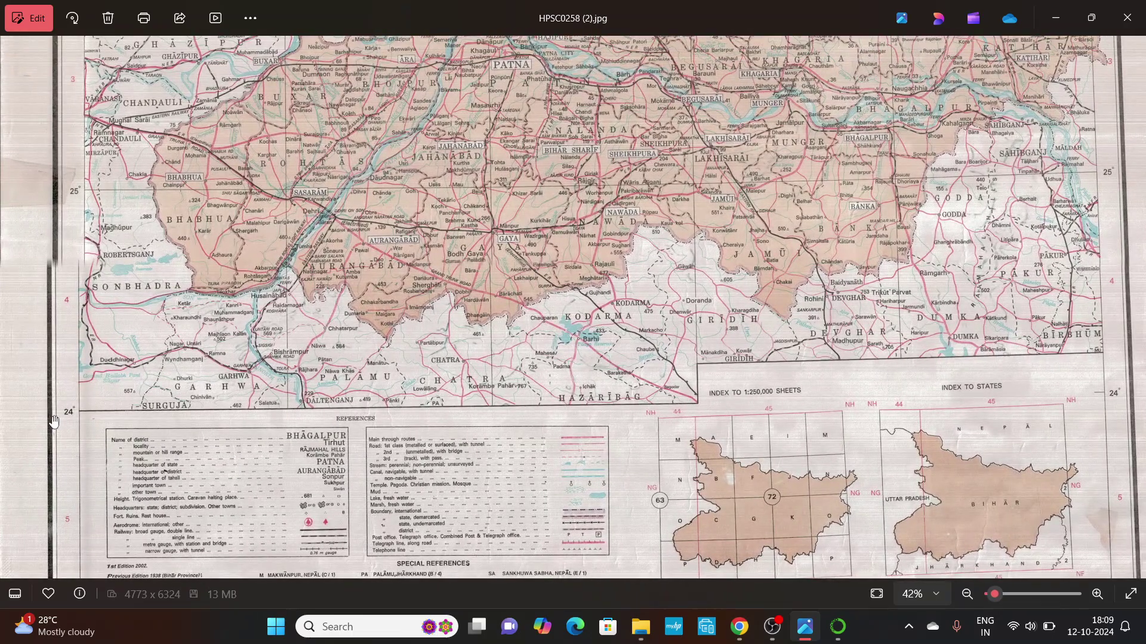
scroll(53, 421, up, 8)
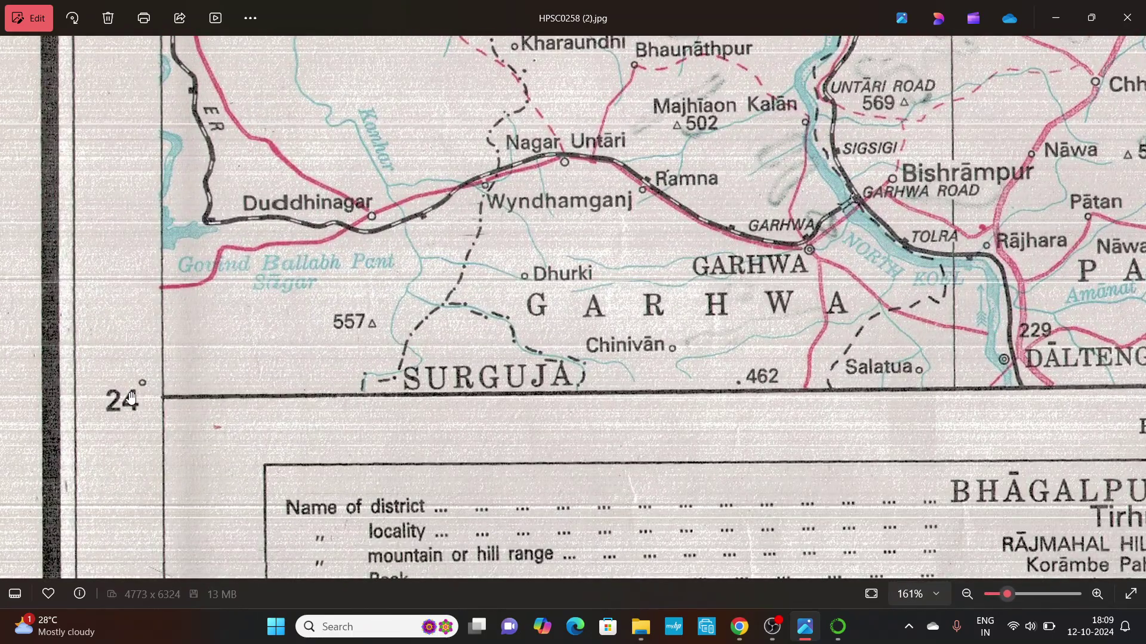
scroll(131, 398, down, 2)
scroll(149, 411, up, 5)
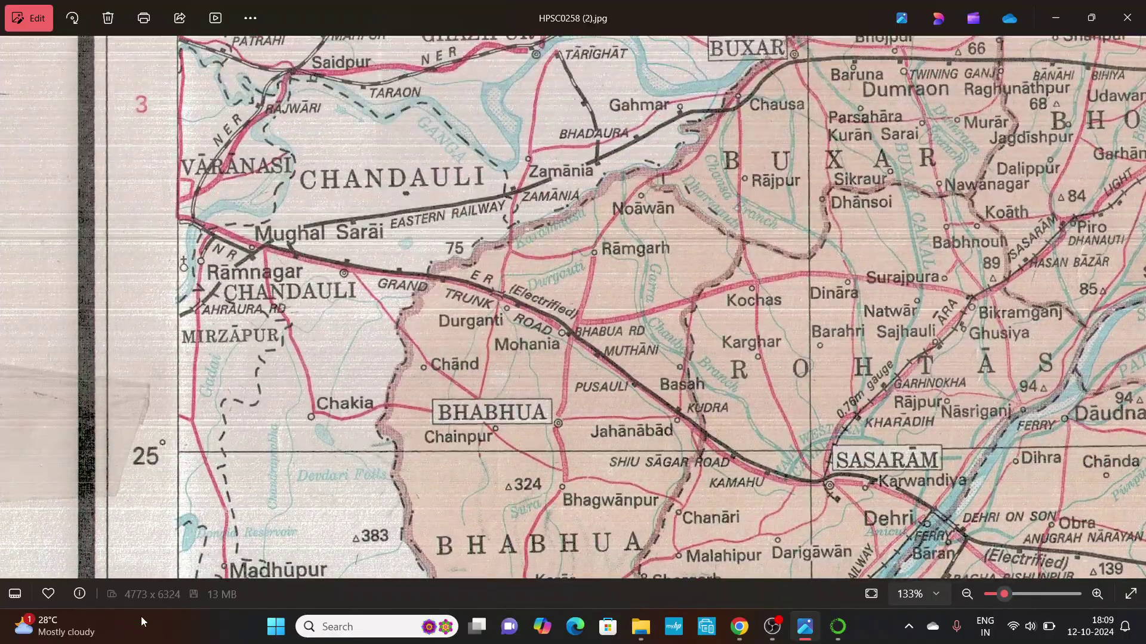
scroll(138, 277, up, 10)
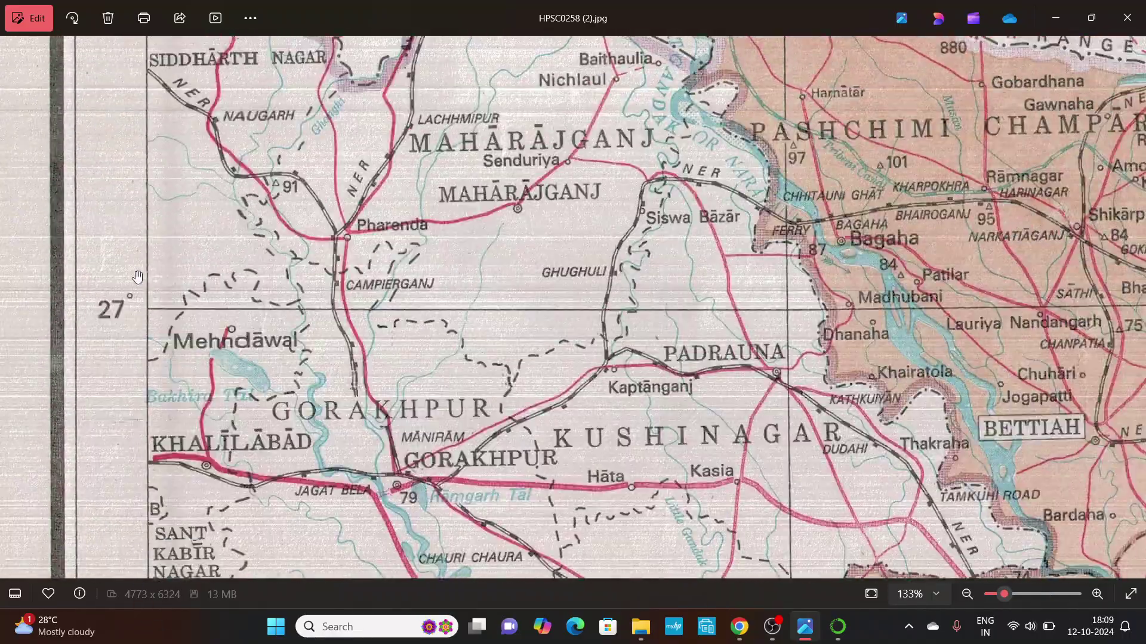
scroll(138, 277, up, 15)
scroll(200, 267, down, 5)
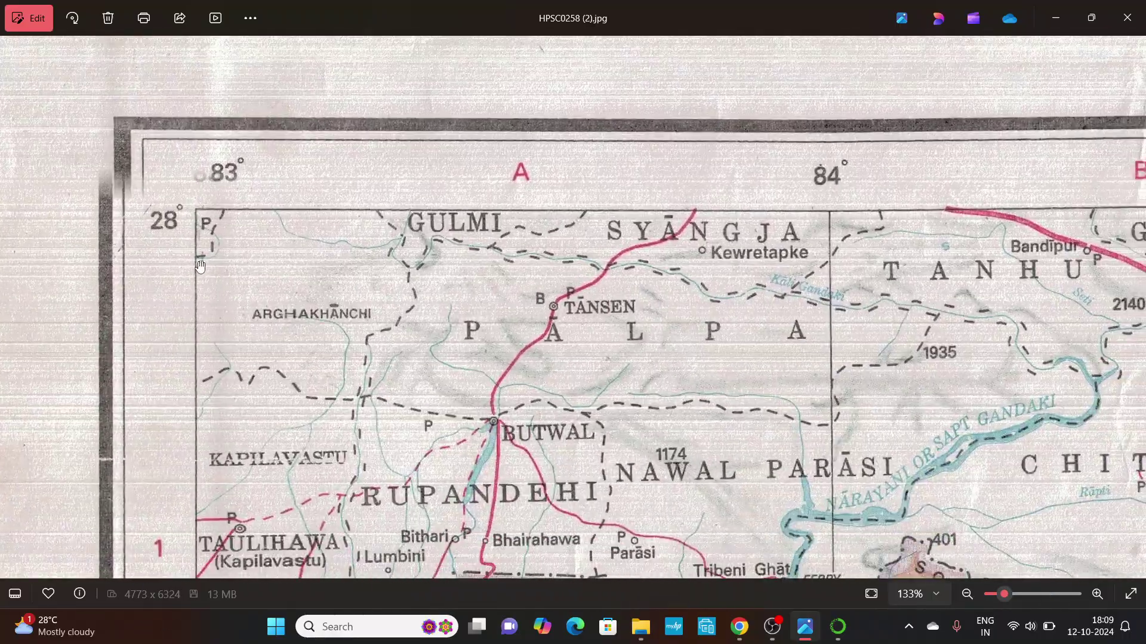
scroll(200, 266, down, 3)
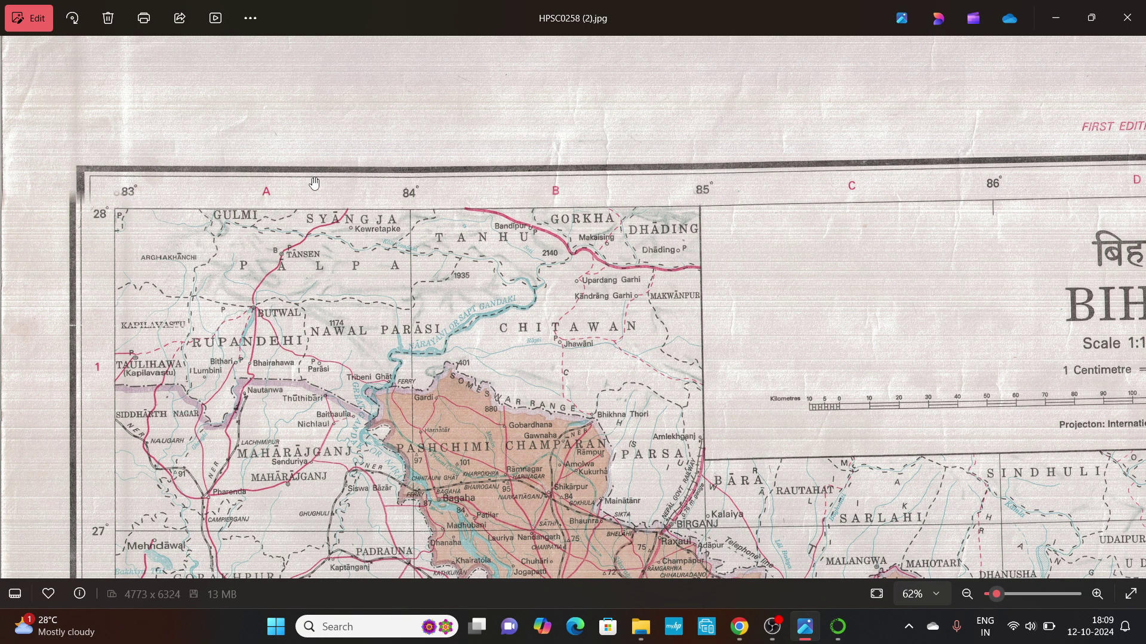
scroll(525, 353, right, 5)
scroll(342, 239, right, 15)
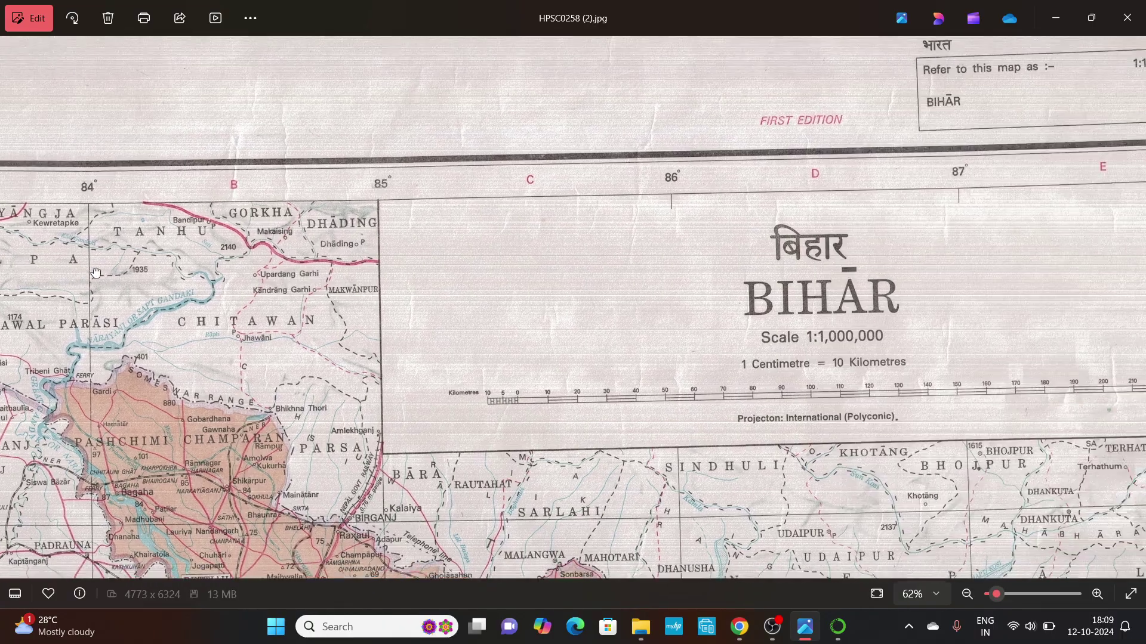
scroll(342, 239, down, 2)
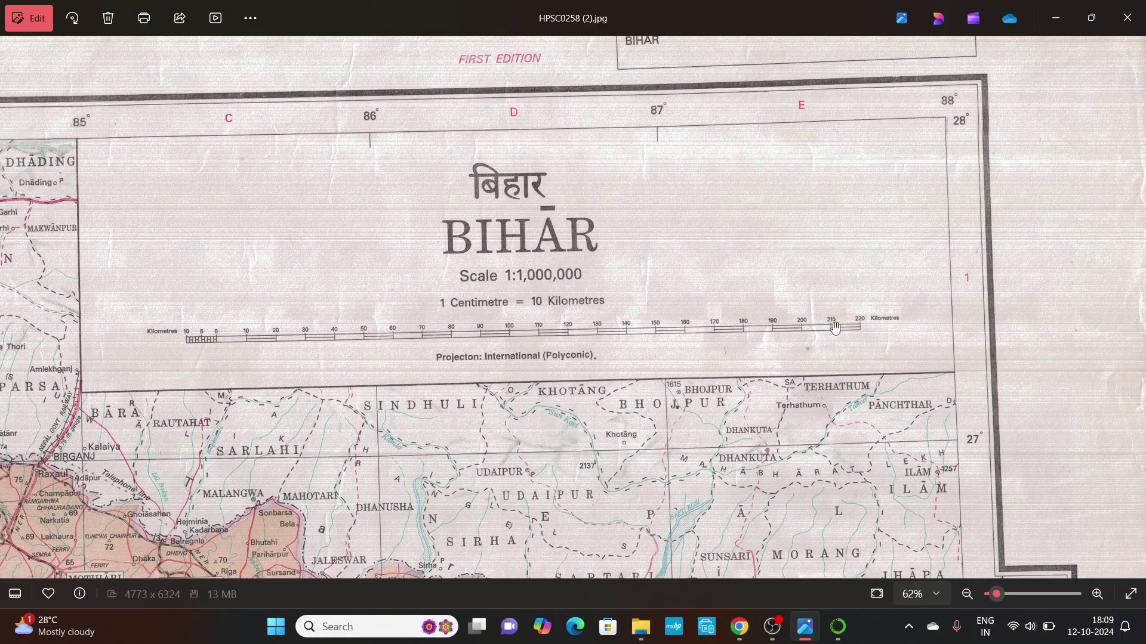
scroll(836, 328, down, 1)
scroll(952, 78, down, 4)
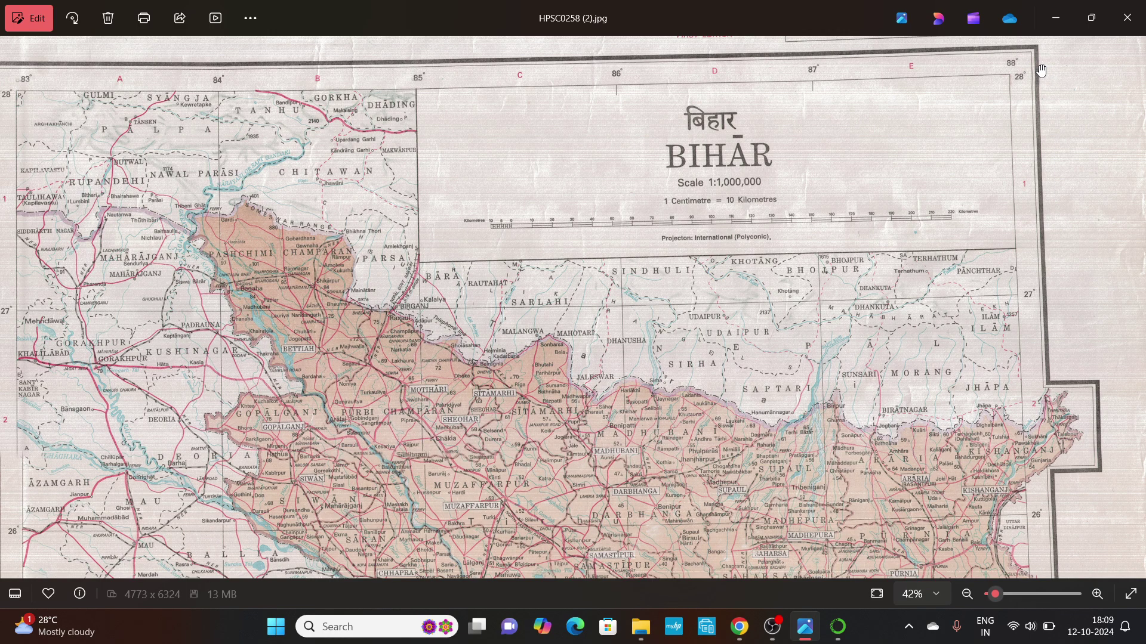
scroll(631, 358, down, 3)
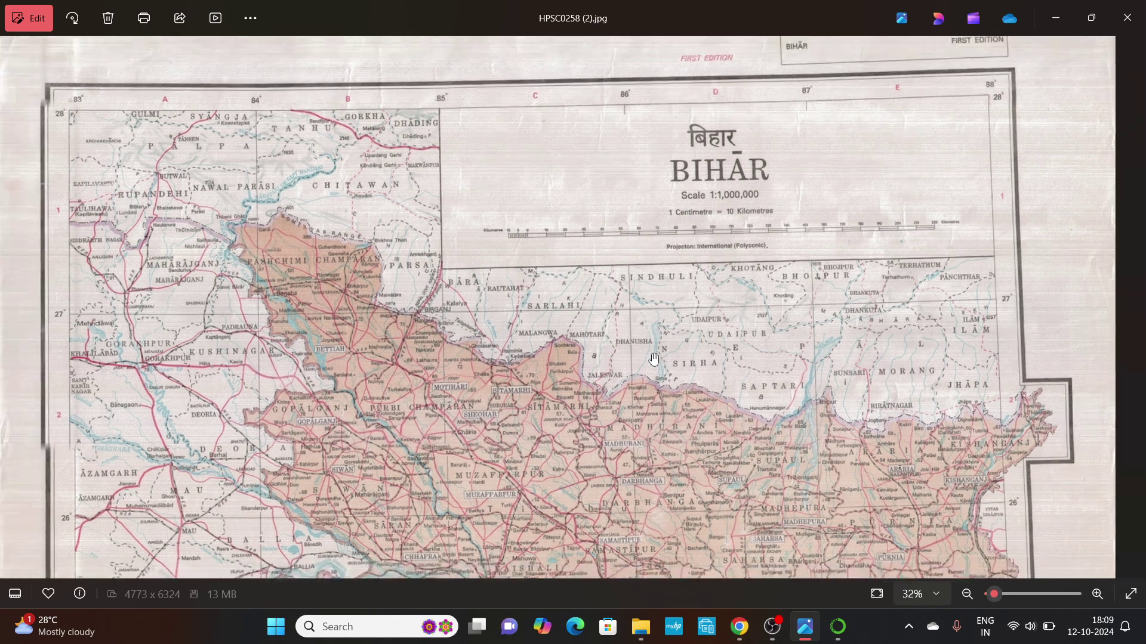
Close Navigator's 'Sign in for AI Coding Help' prompt and launch Spyder from the Home grid.
click(838, 627)
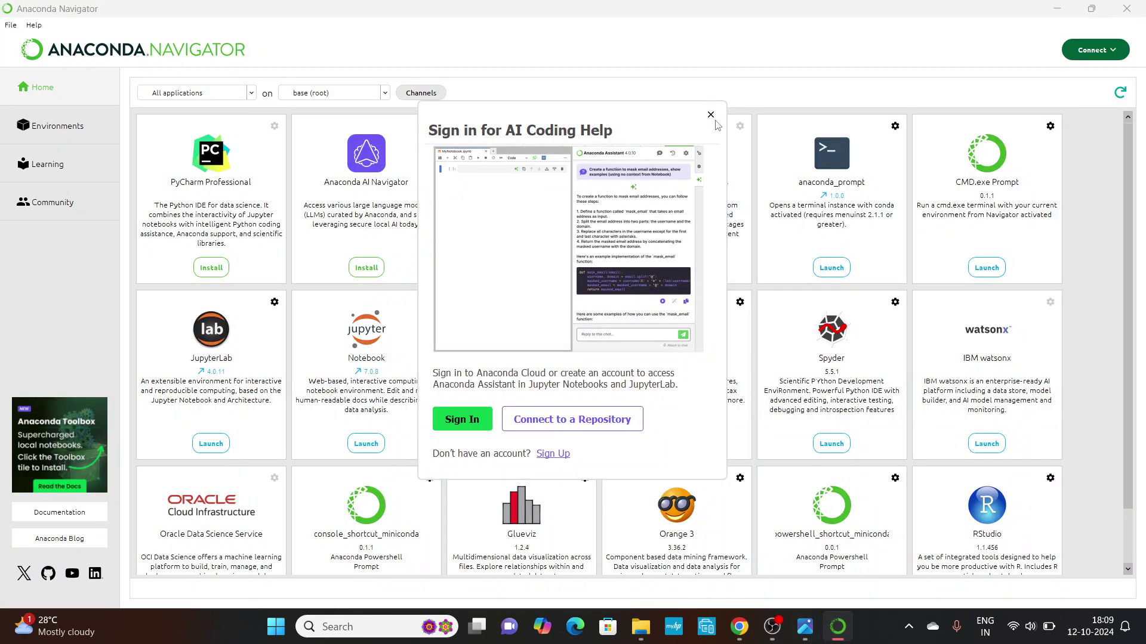
click(710, 116)
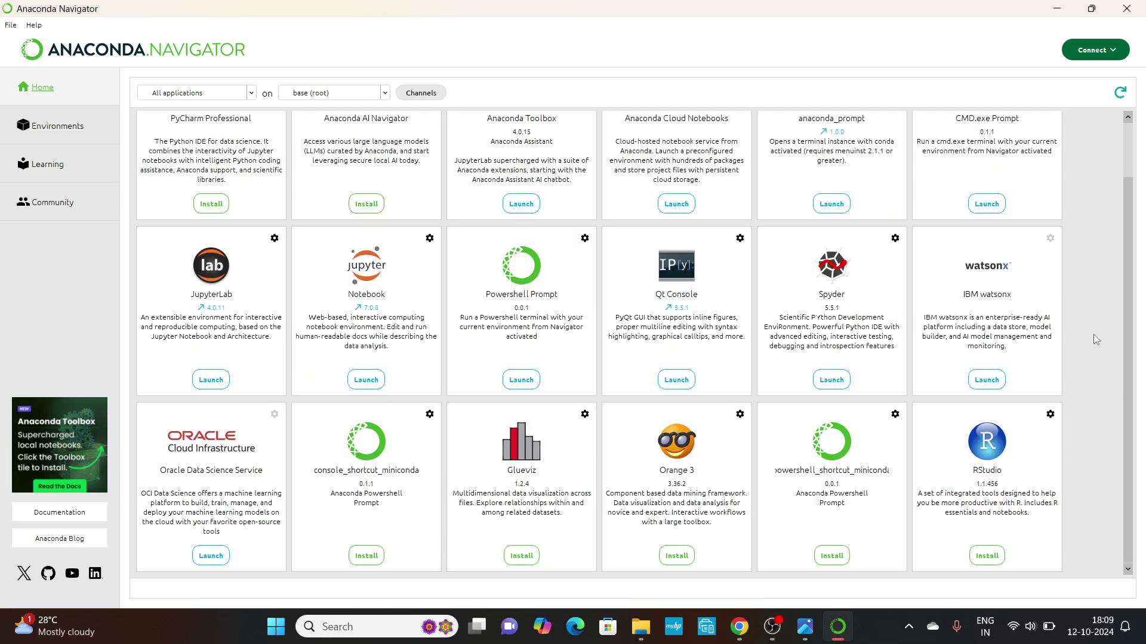
scroll(1140, 292, down, 1)
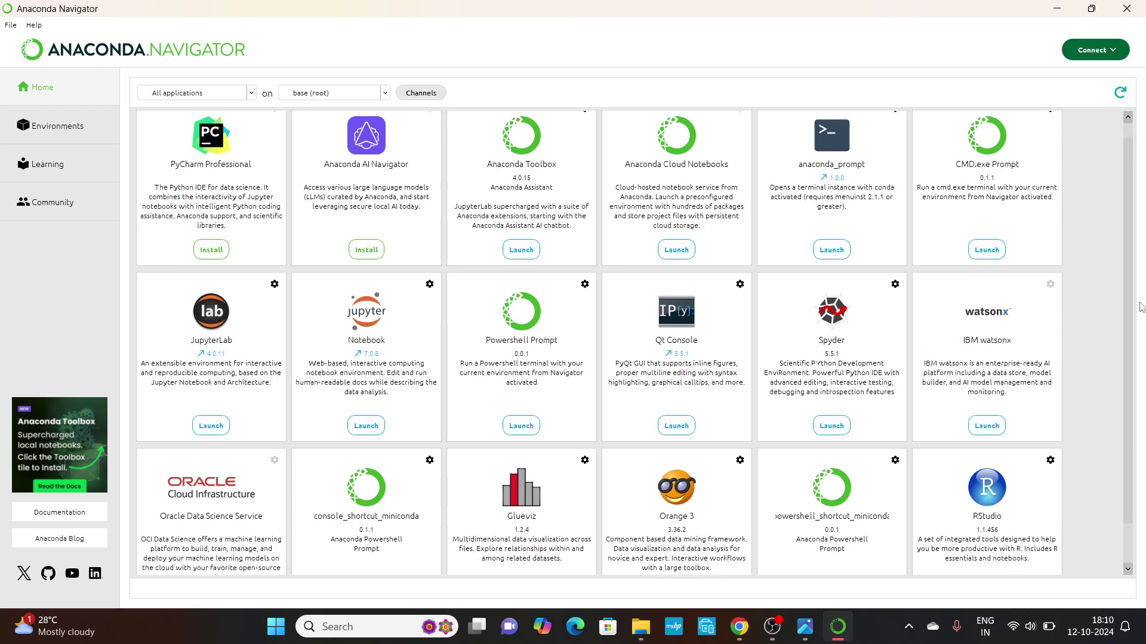
scroll(1138, 238, up, 1)
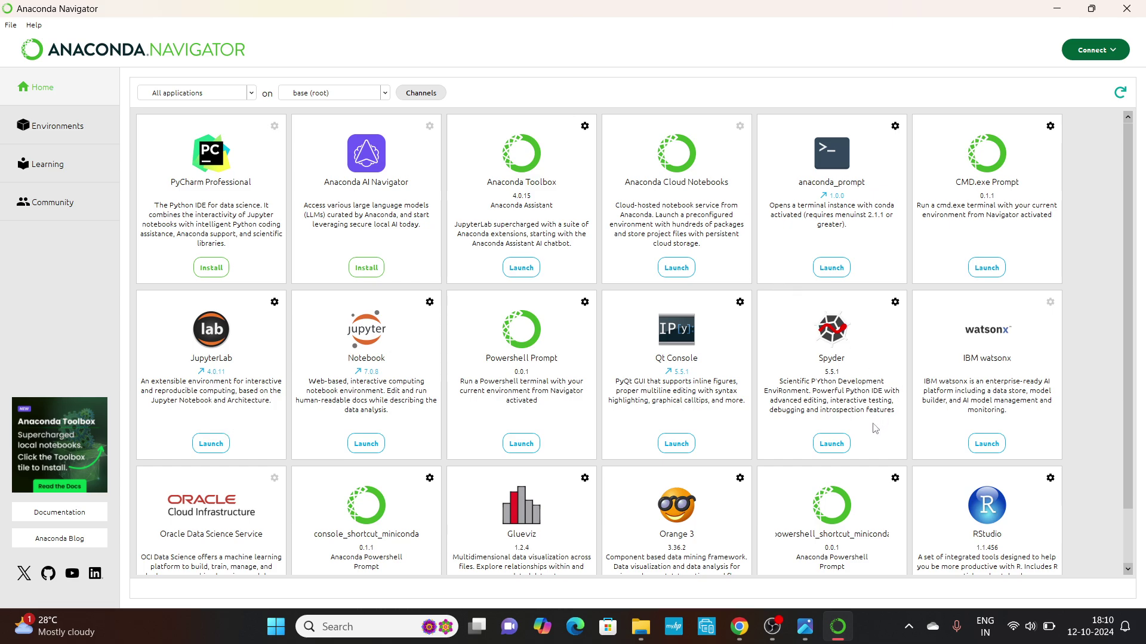
click(838, 444)
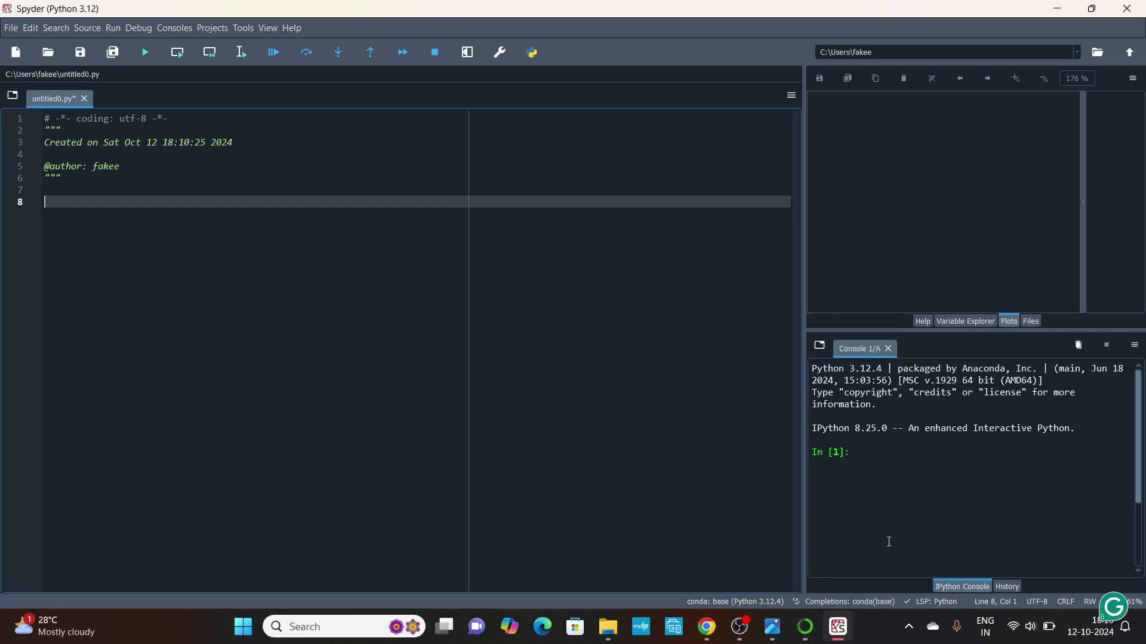
Minimize open windows and open 'IMD Gridded data download.txt' in Word as Unicode (UTF-8).
click(1059, 9)
click(1057, 8)
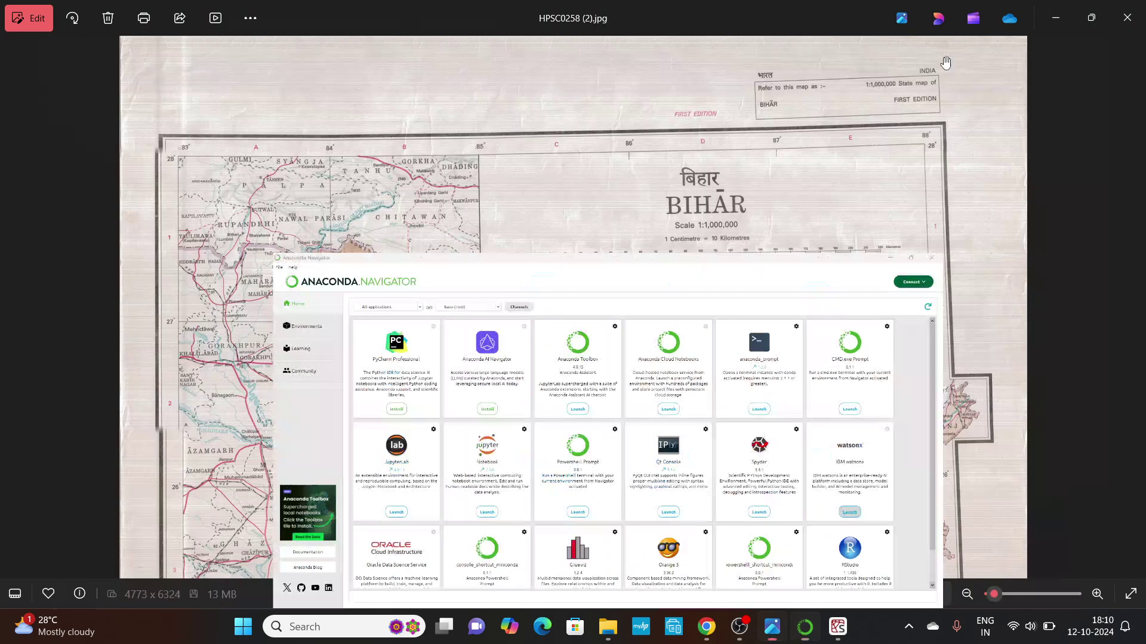
click(1057, 13)
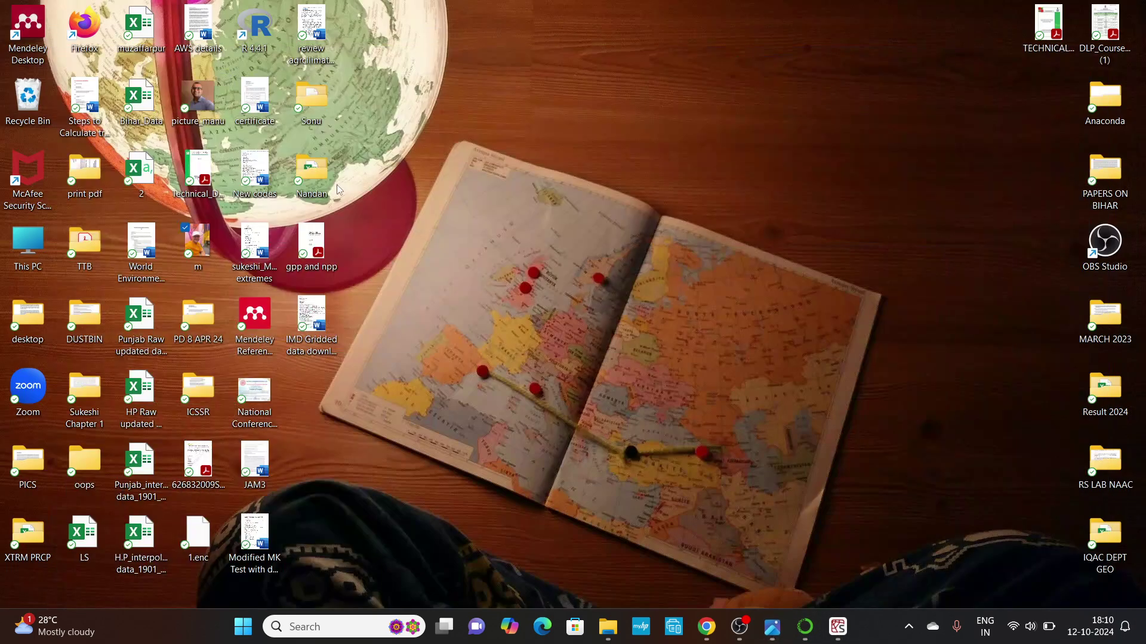
double_click(313, 324)
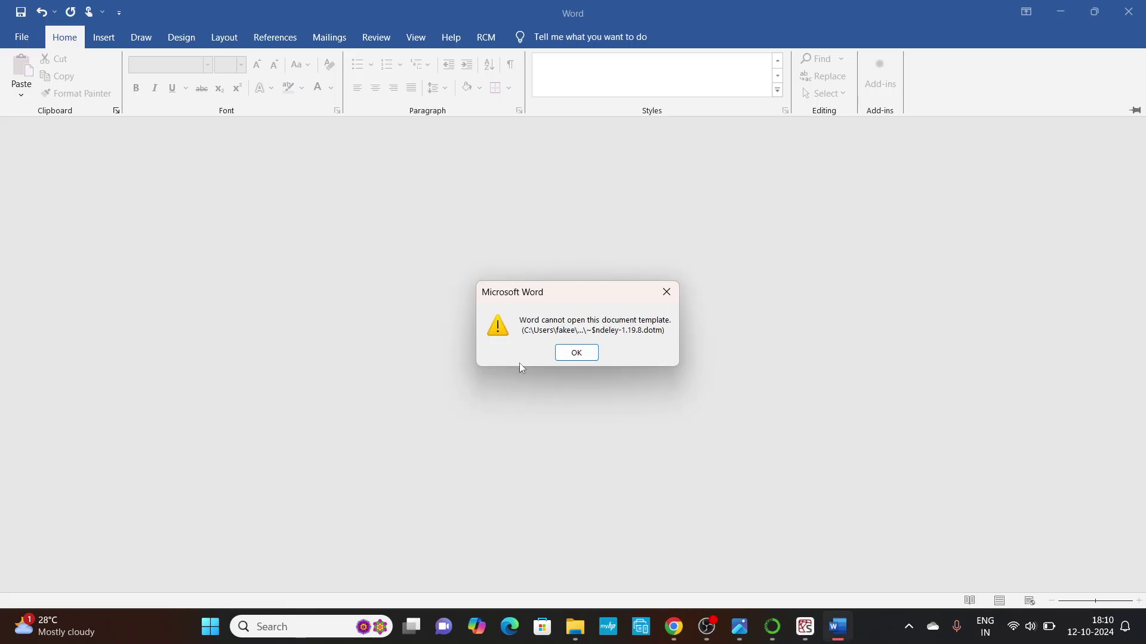
click(575, 354)
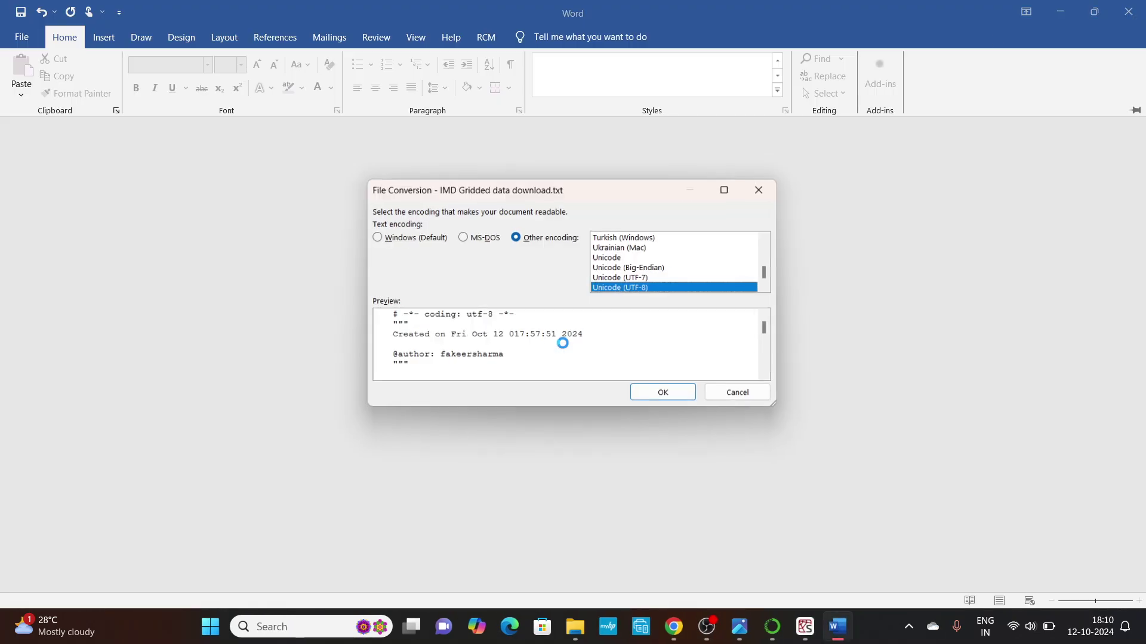
click(657, 396)
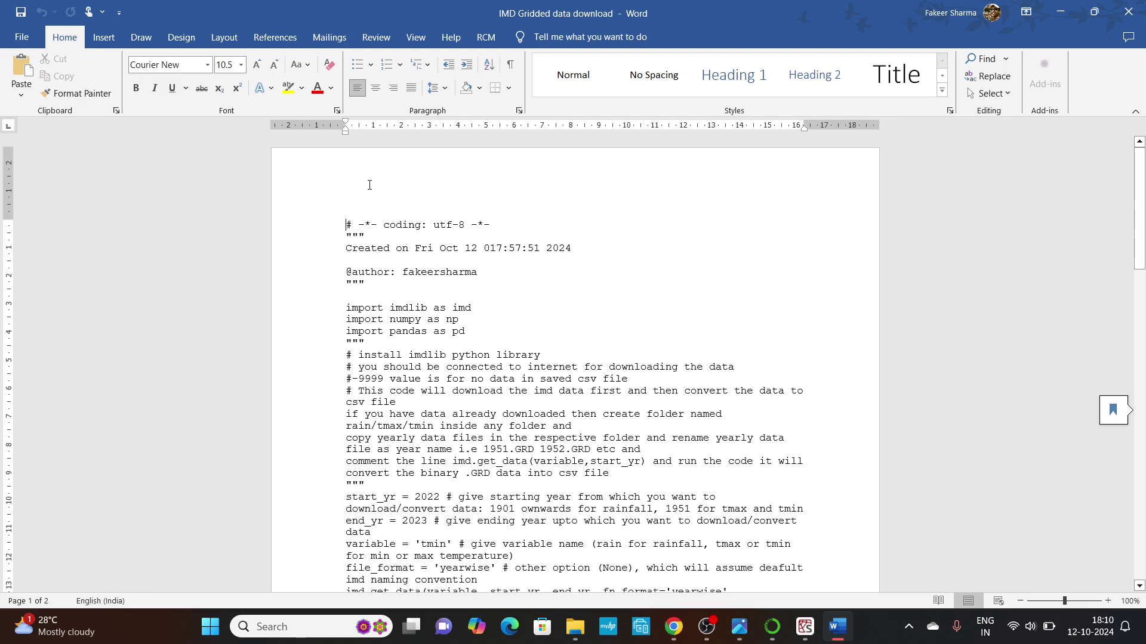
Copy the whole imdlib download script and minimize Word.
key(ctrl+a)
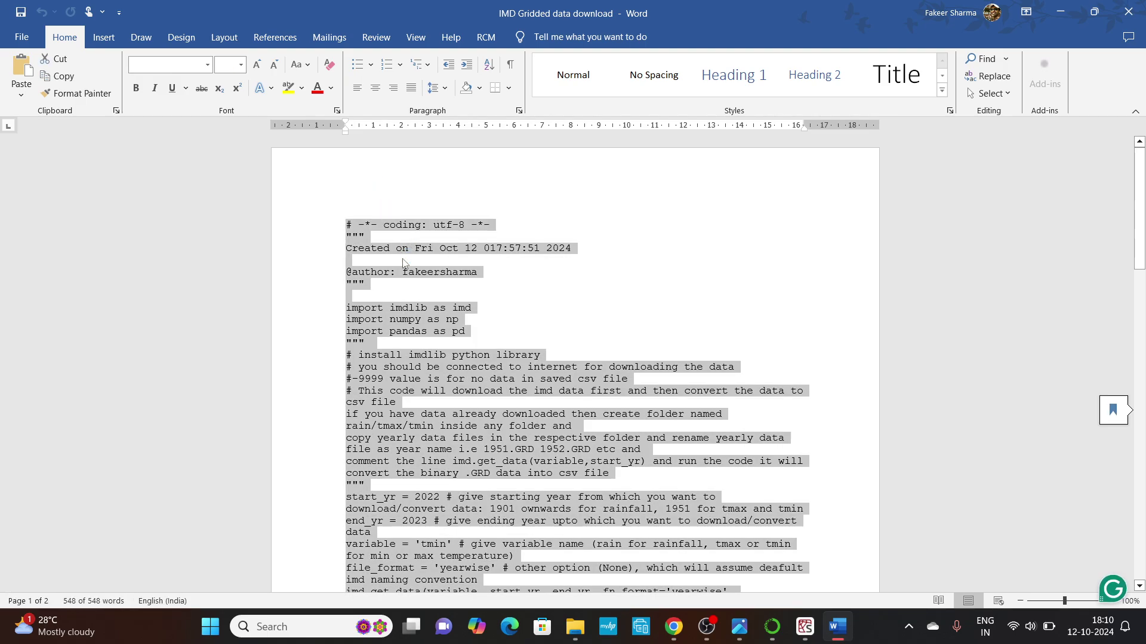
key(ctrl+c)
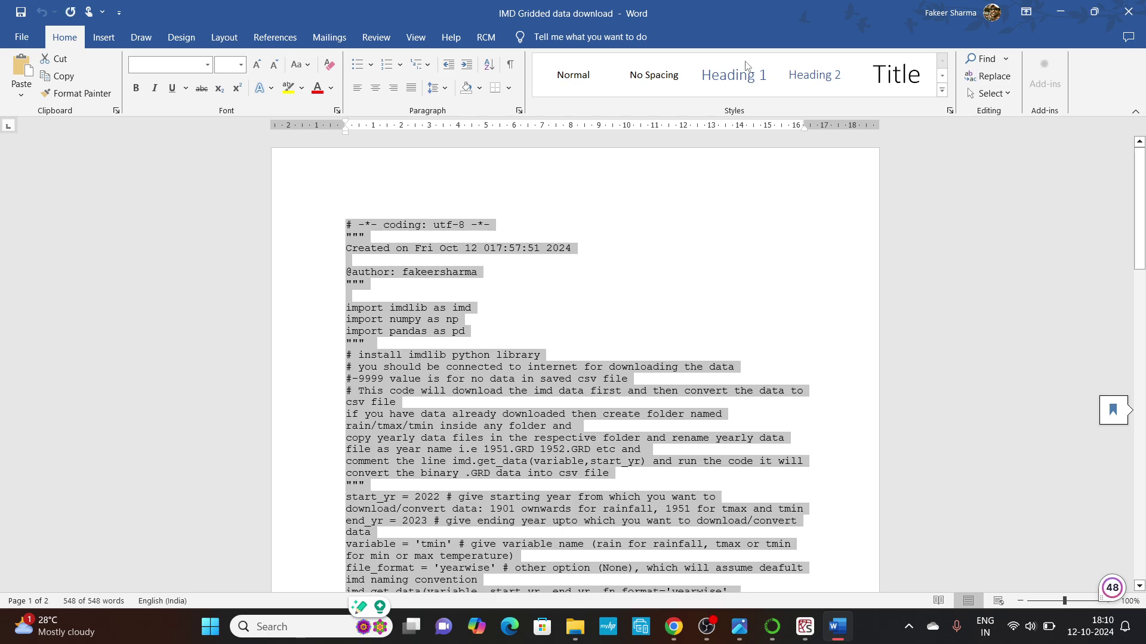
click(1059, 12)
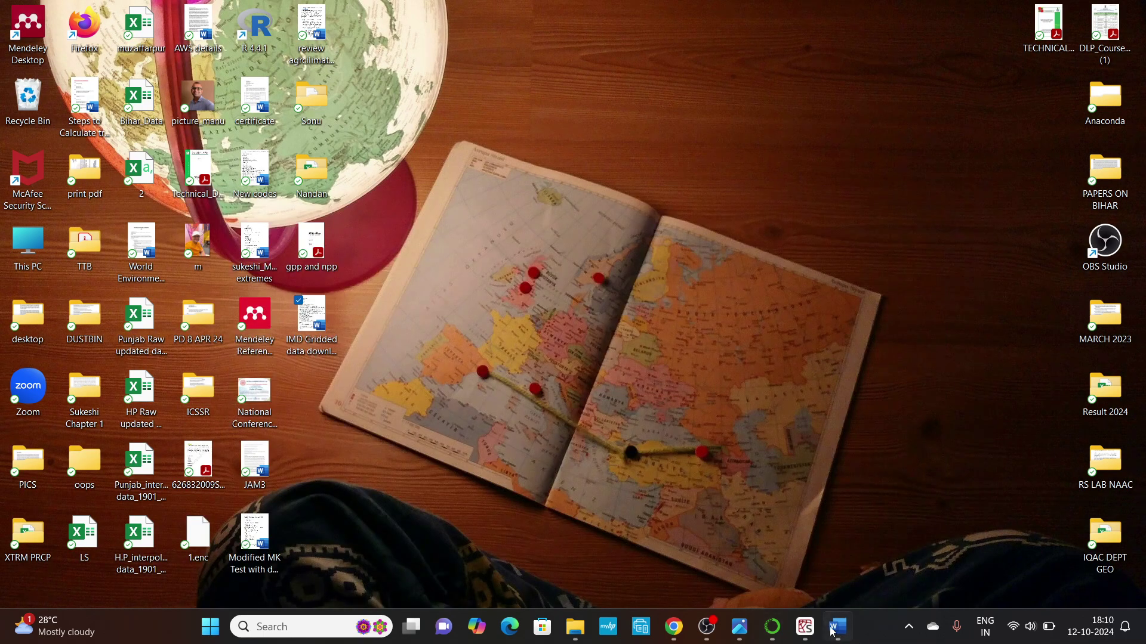
Paste the imdlib script fetching 'tmin' for 2022–2023 into C:/Tmin/ into untitled0.py.
click(806, 626)
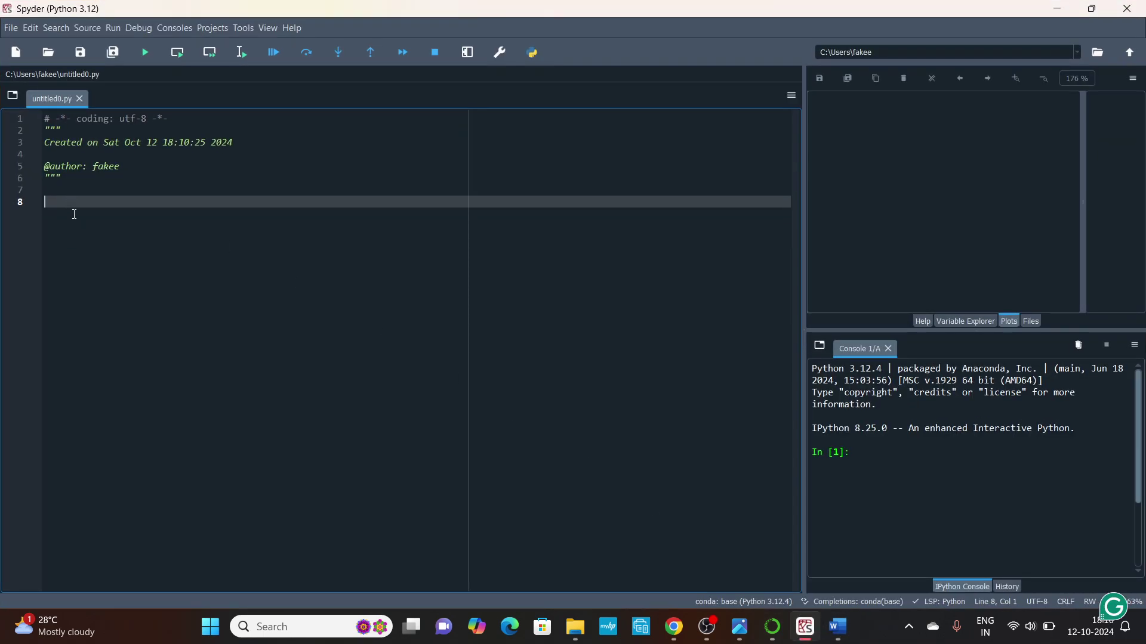
key(ctrl+v)
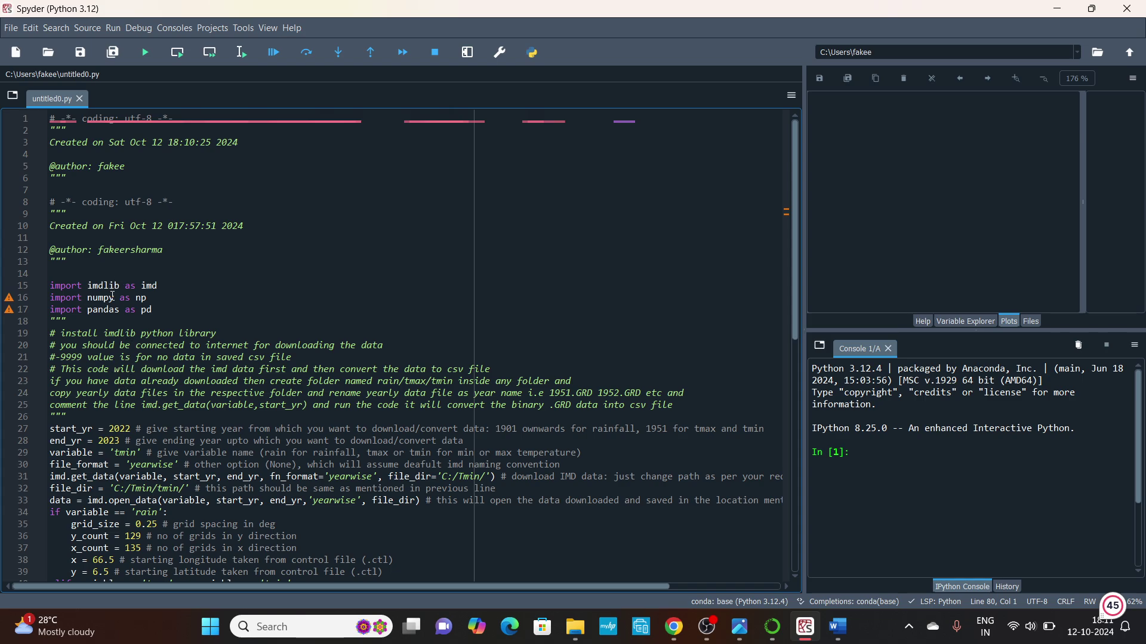
mouse_move(108, 308)
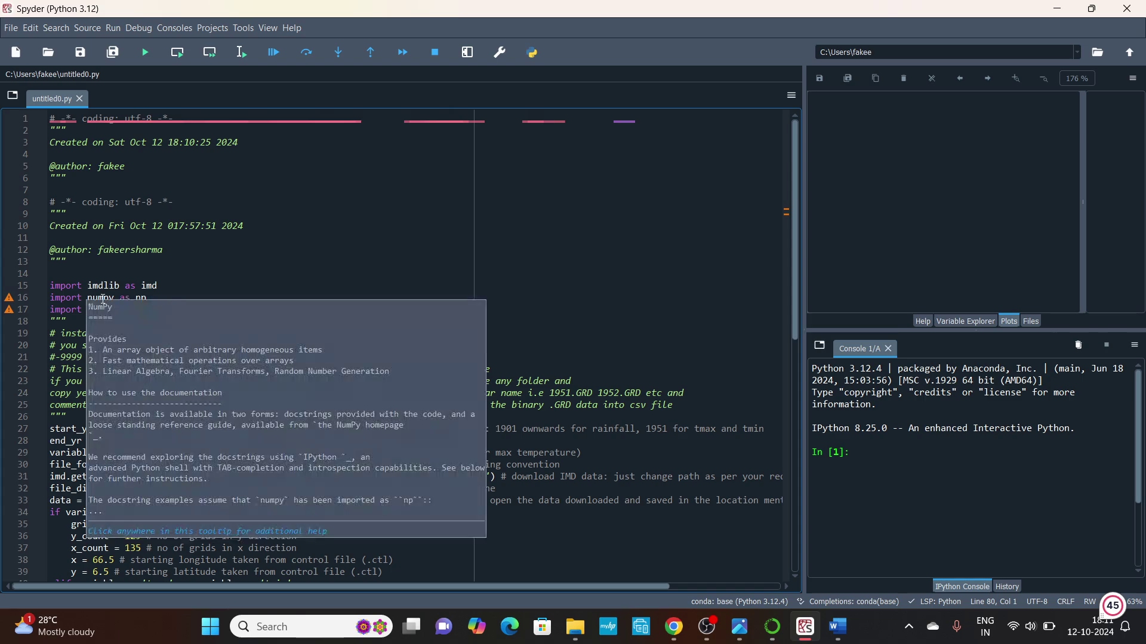
click(127, 369)
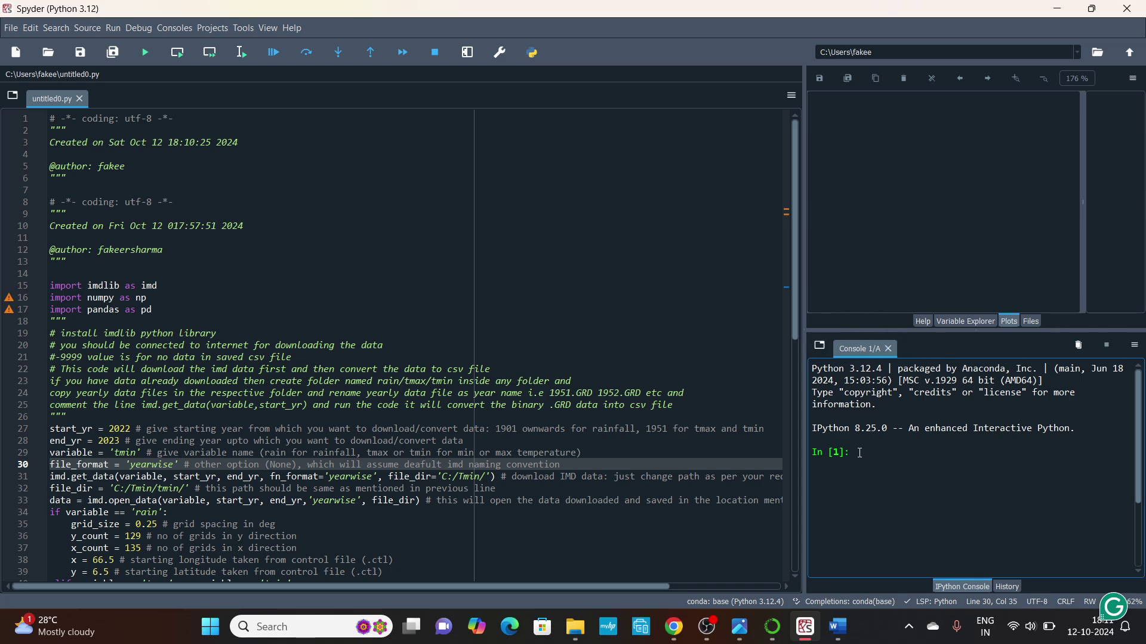
Run 'pip install imdlib' in the IPython console and check that its requirements are already satisfied.
text(pip install  imdlib)
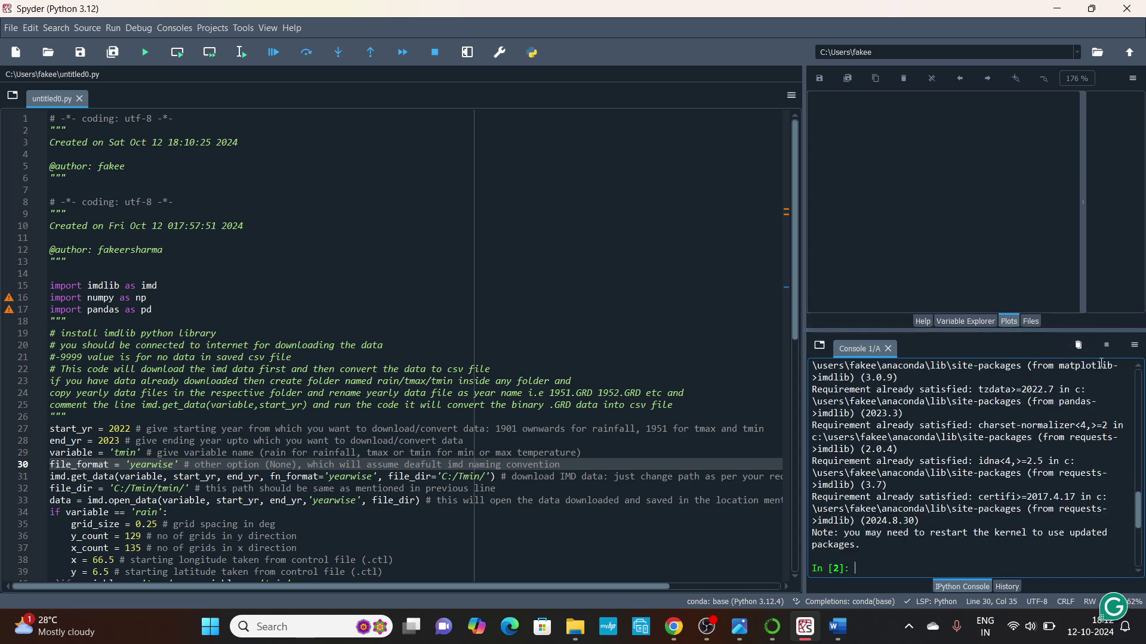
scroll(895, 523, up, 4)
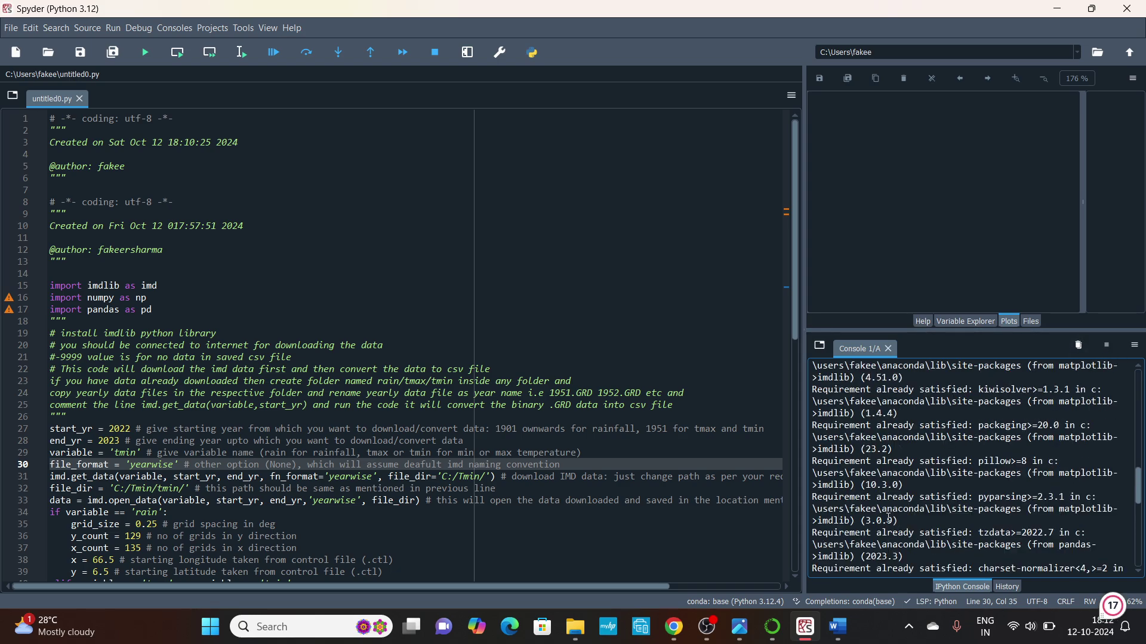
scroll(889, 514, up, 5)
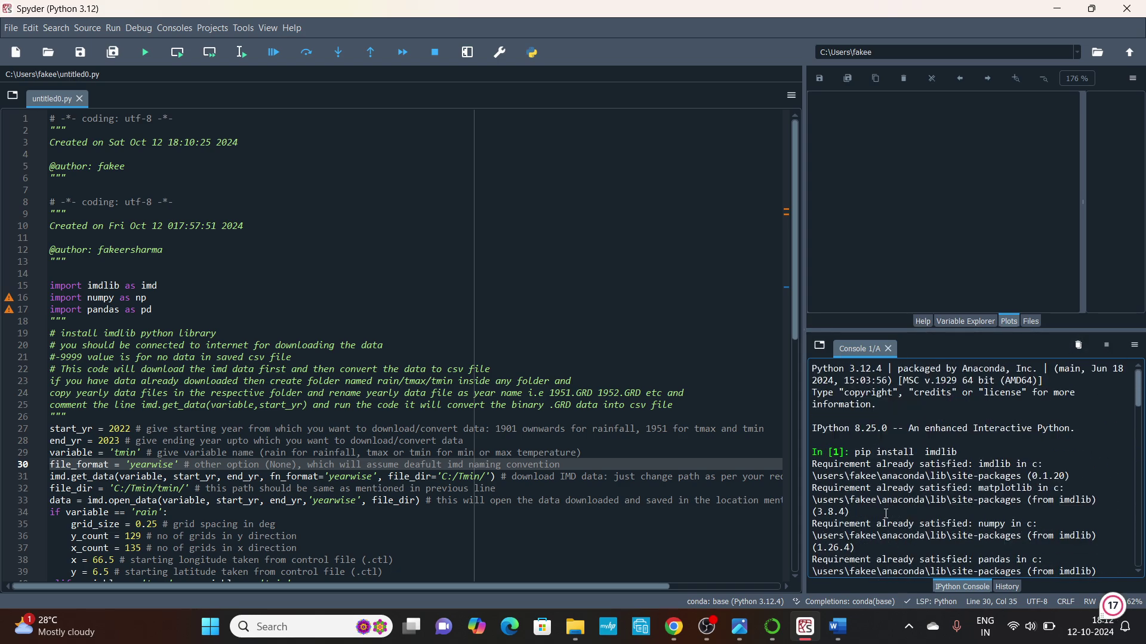
scroll(883, 463, down, 6)
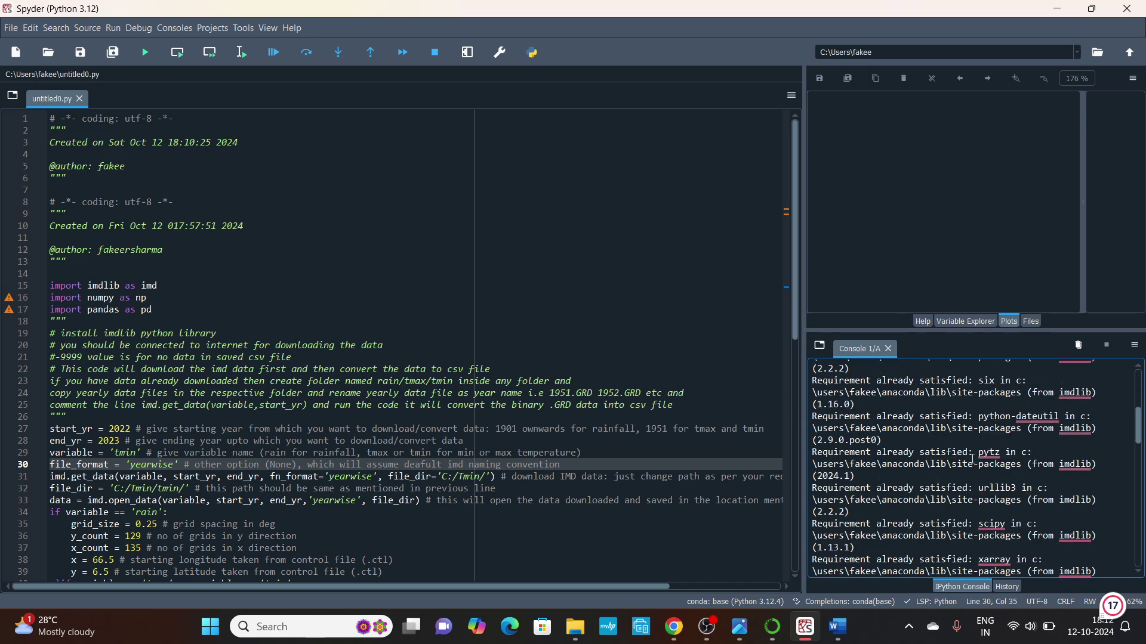
scroll(962, 469, down, 8)
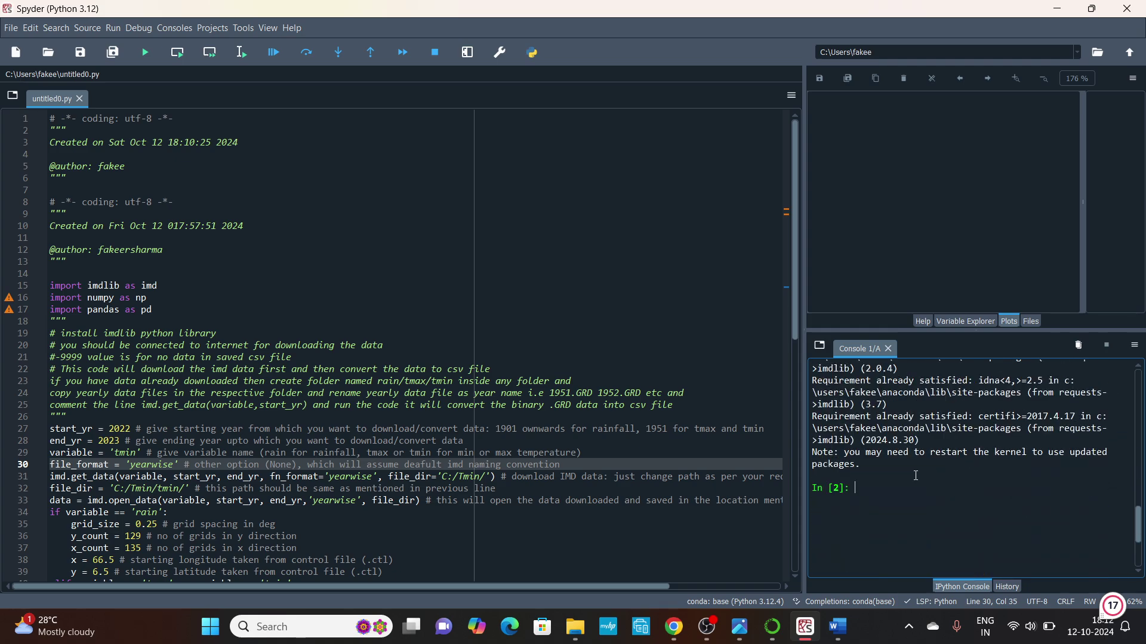
Restart the IPython kernel from the console options menu and confirm.
click(1138, 351)
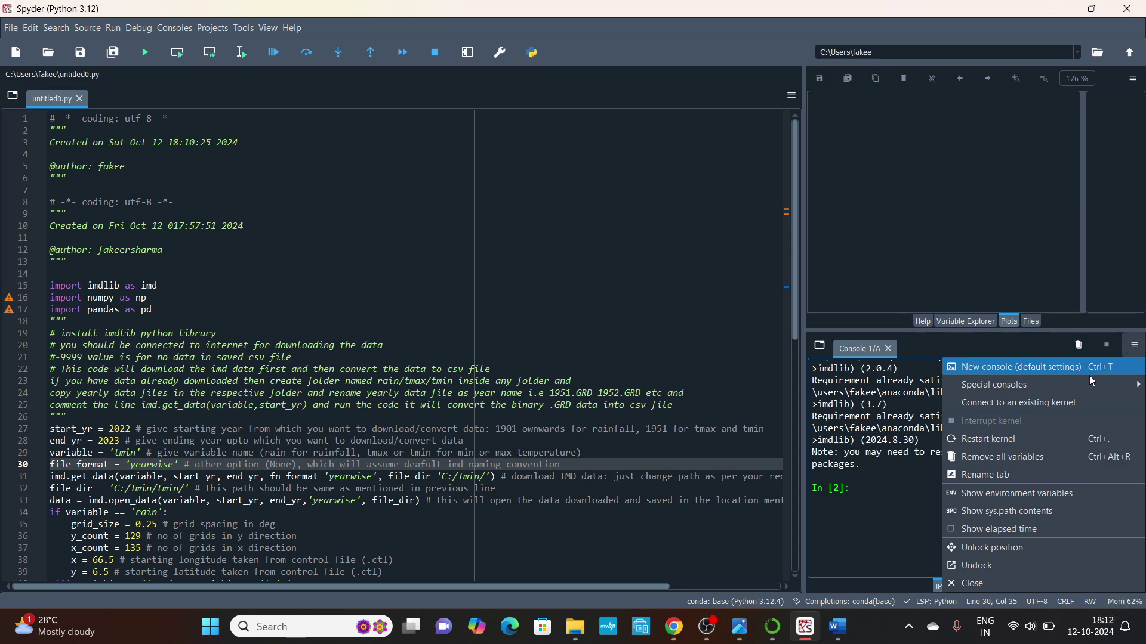
click(1040, 438)
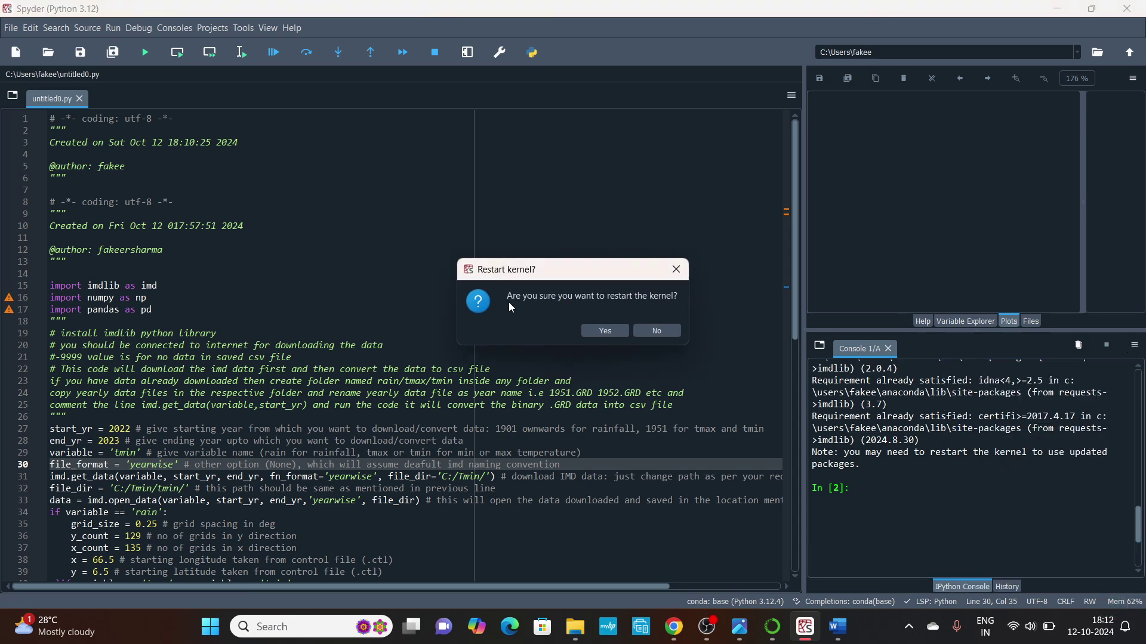
click(614, 331)
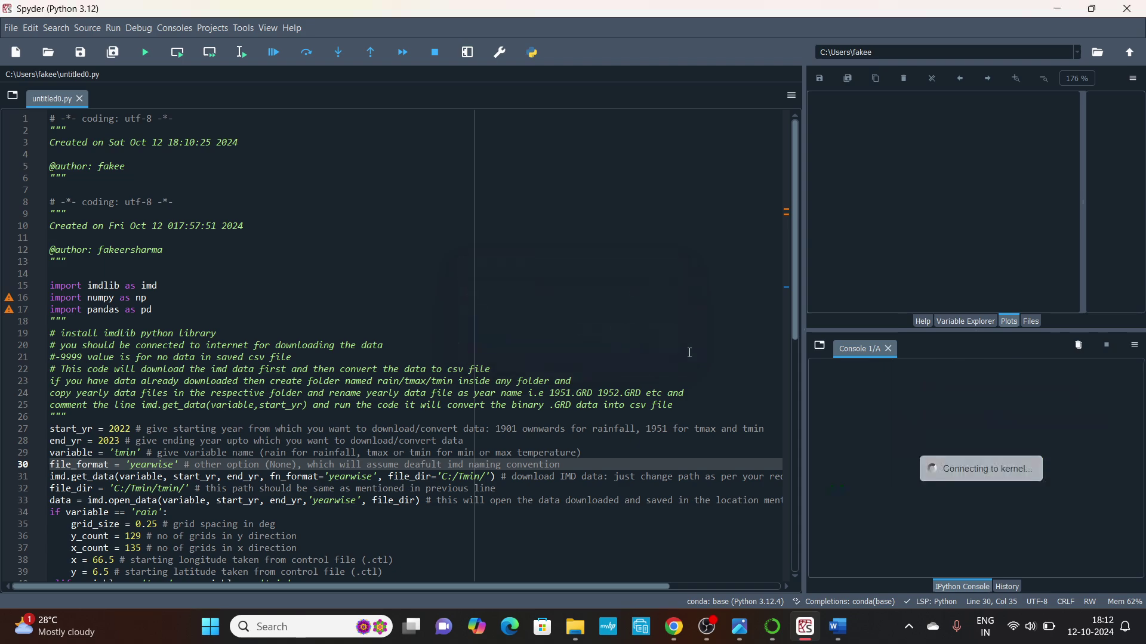